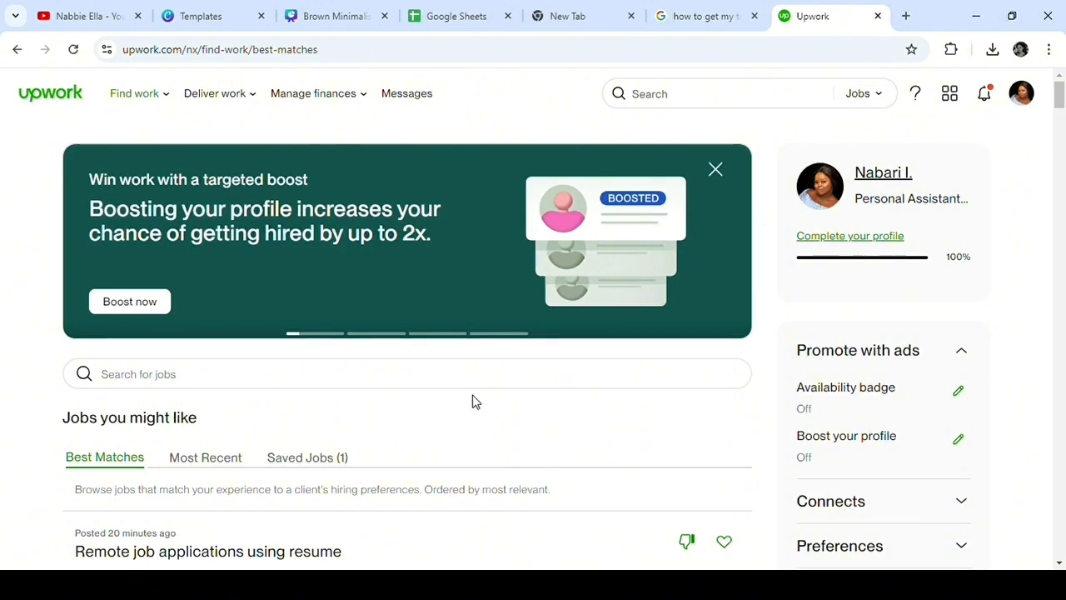
# Step: Open the freelancer profile page and go to its Portfolio section
pyautogui.click(870, 175)
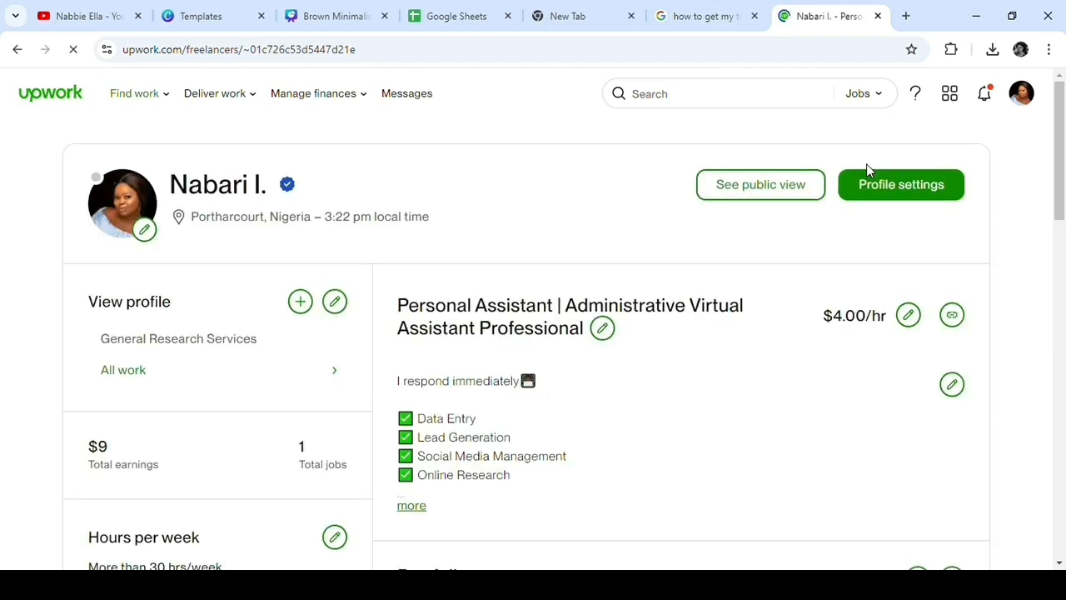
pyautogui.scroll(-5, 397, 289)
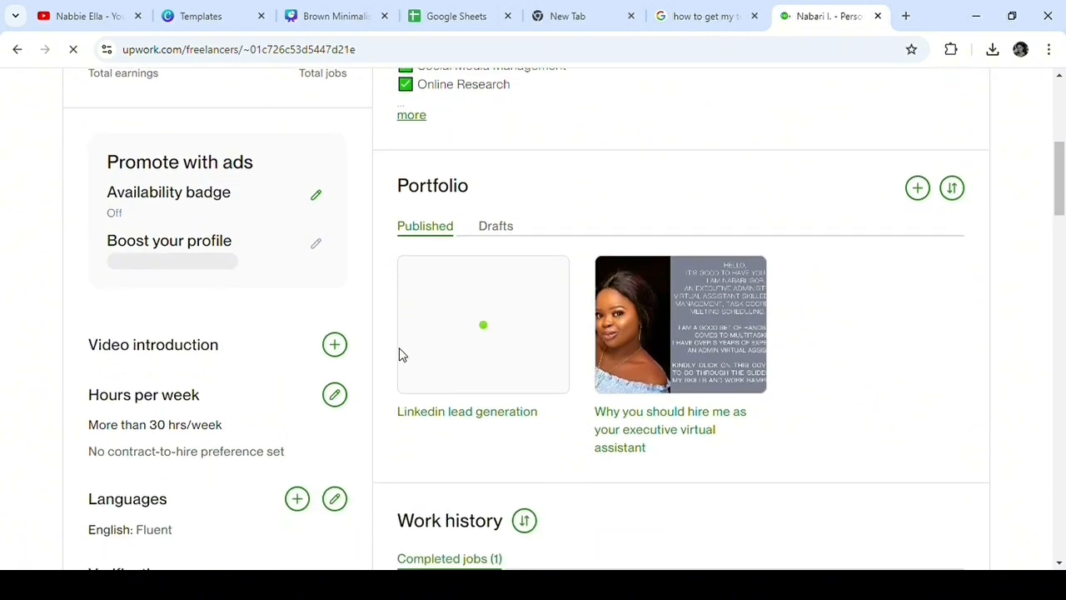
pyautogui.scroll(3, 383, 341)
pyautogui.scroll(-3, 364, 328)
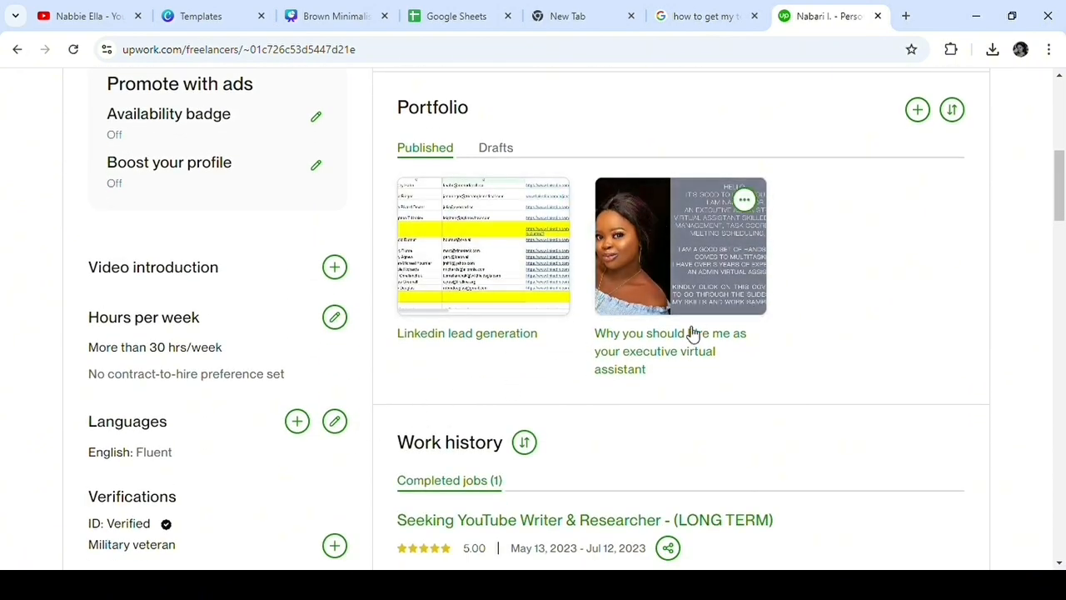
# Step: Open the PDF in the "Why you should hire me as your executive virtual assistant" project and look through its skills and work samples
pyautogui.click(691, 268)
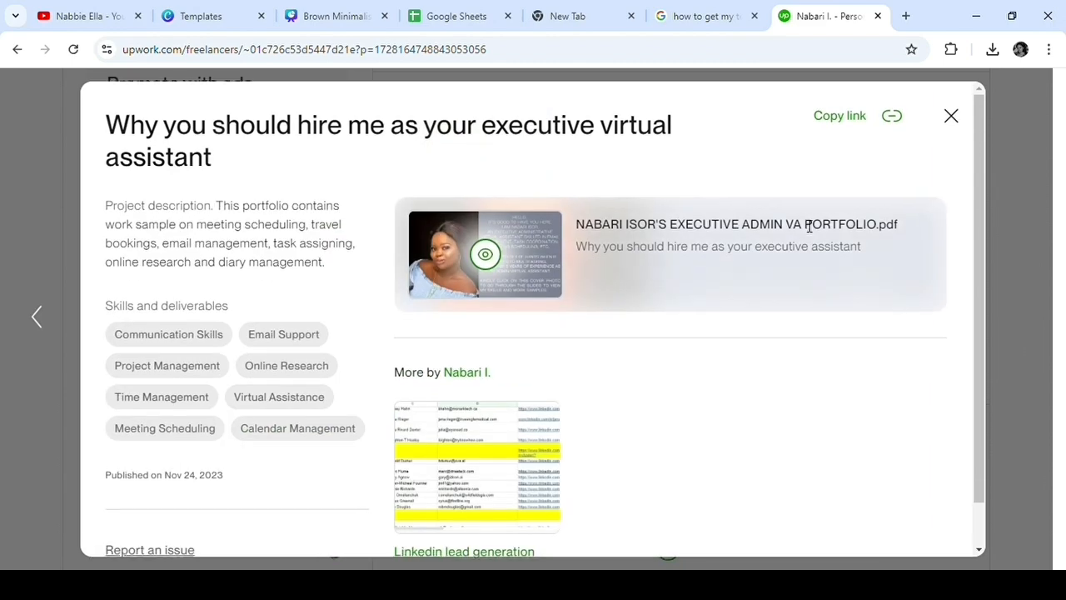
pyautogui.click(484, 252)
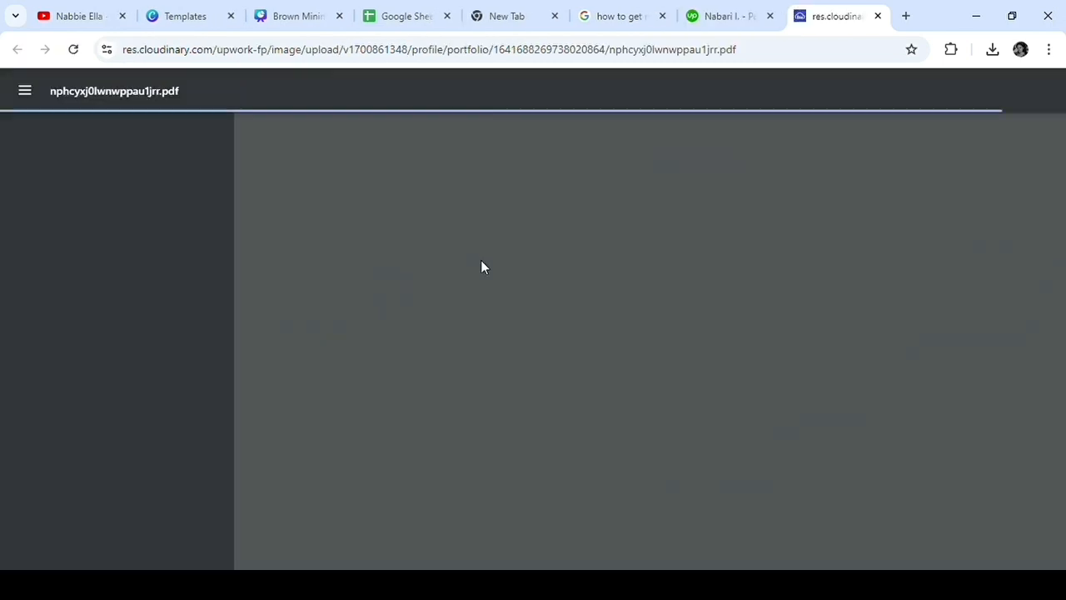
pyautogui.scroll(-8, 539, 304)
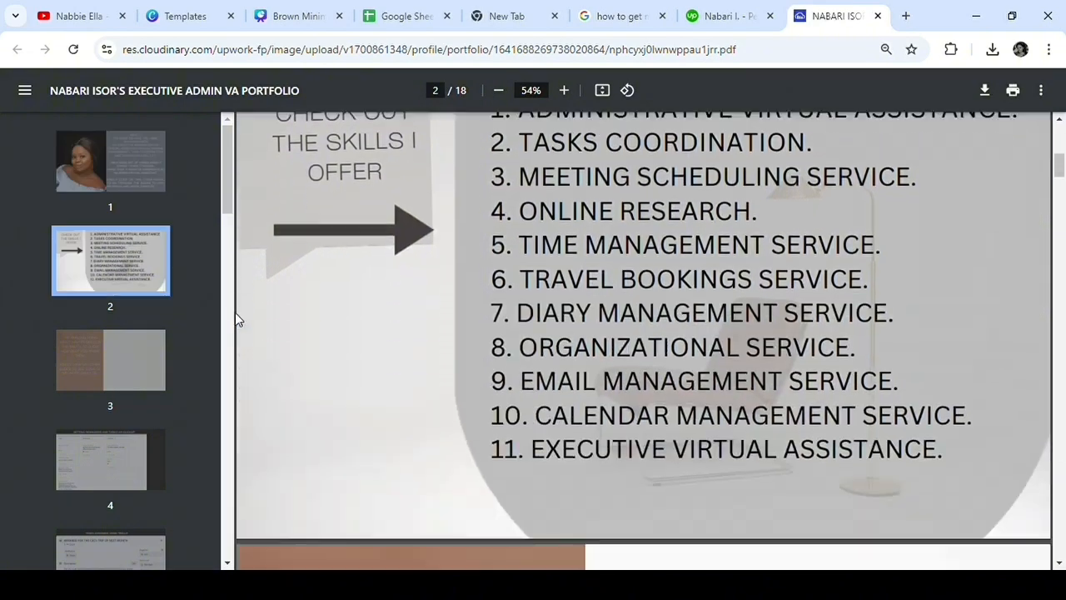
pyautogui.scroll(-6, 150, 325)
pyautogui.scroll(-15, 463, 340)
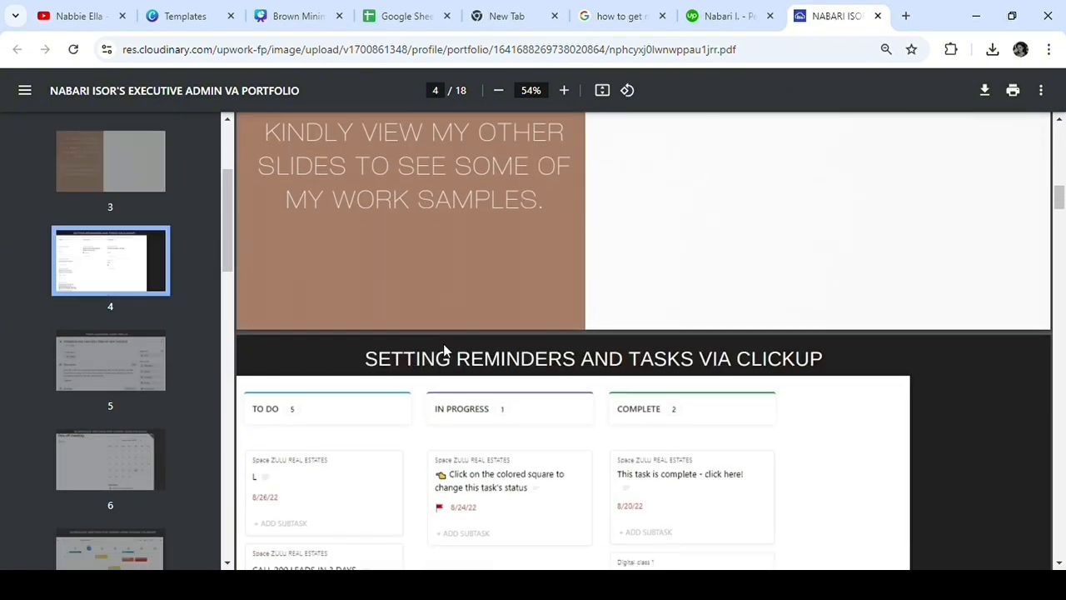
pyautogui.scroll(-10, 450, 359)
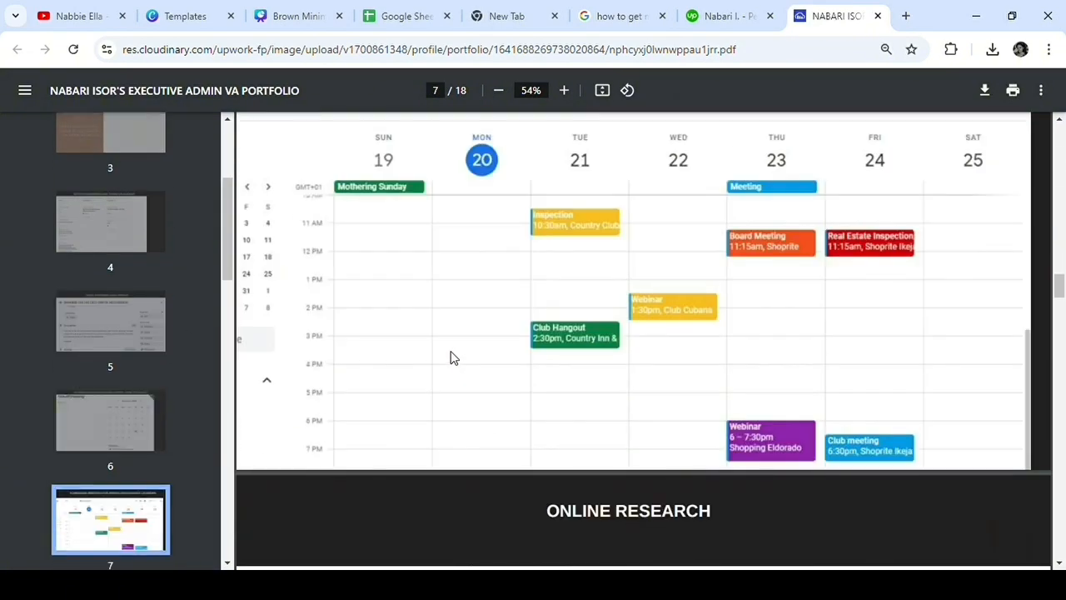
pyautogui.scroll(5, 452, 359)
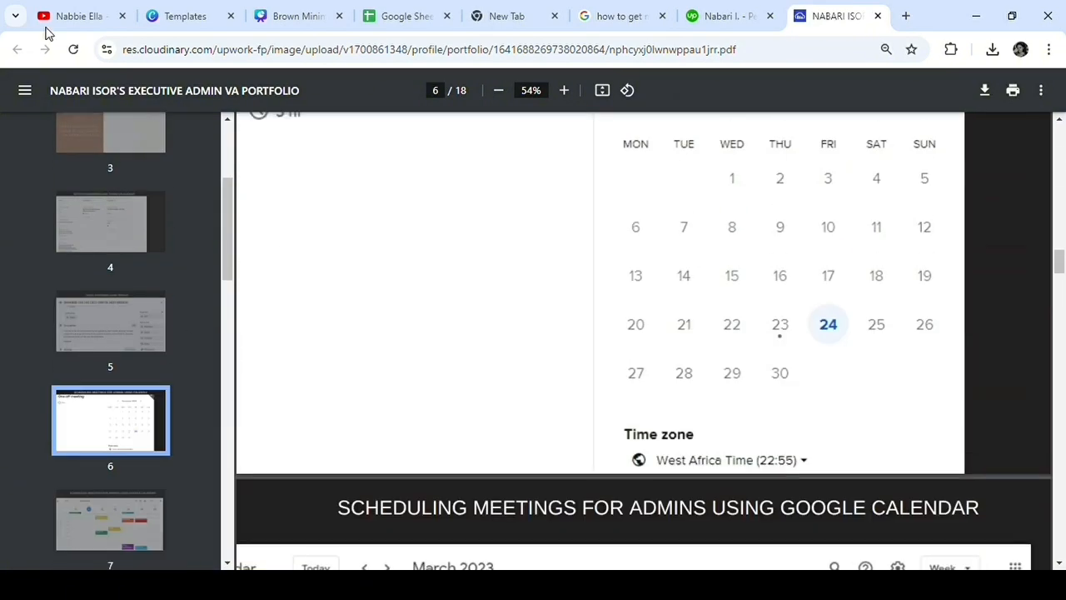
# Step: Return to the Upwork profile, review the executive virtual assistant and "Linkedin lead generation" project details, and close the project view
pyautogui.click(717, 18)
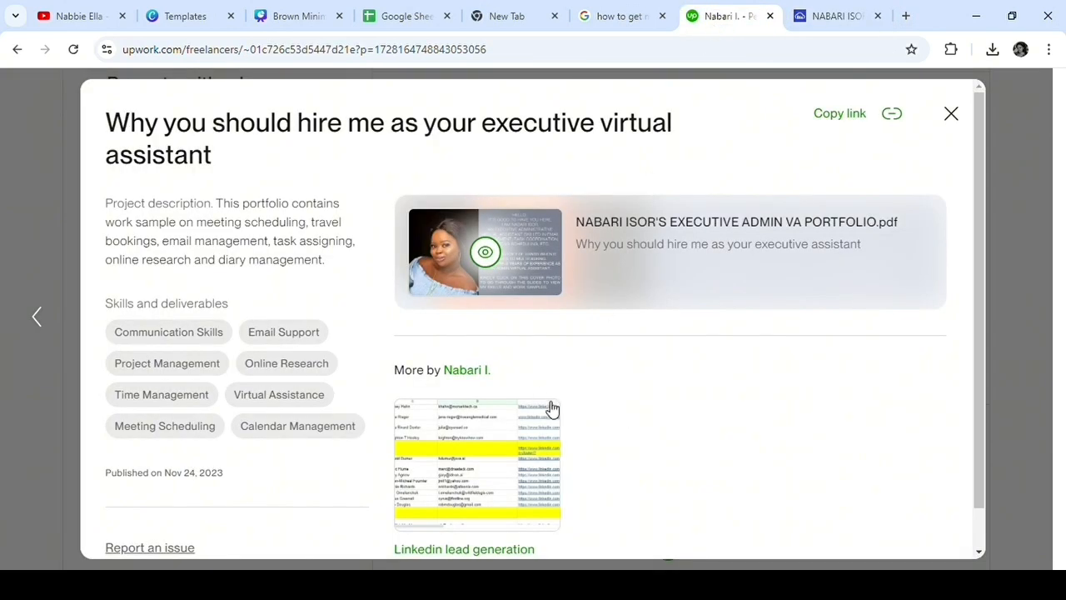
pyautogui.scroll(-1, 587, 471)
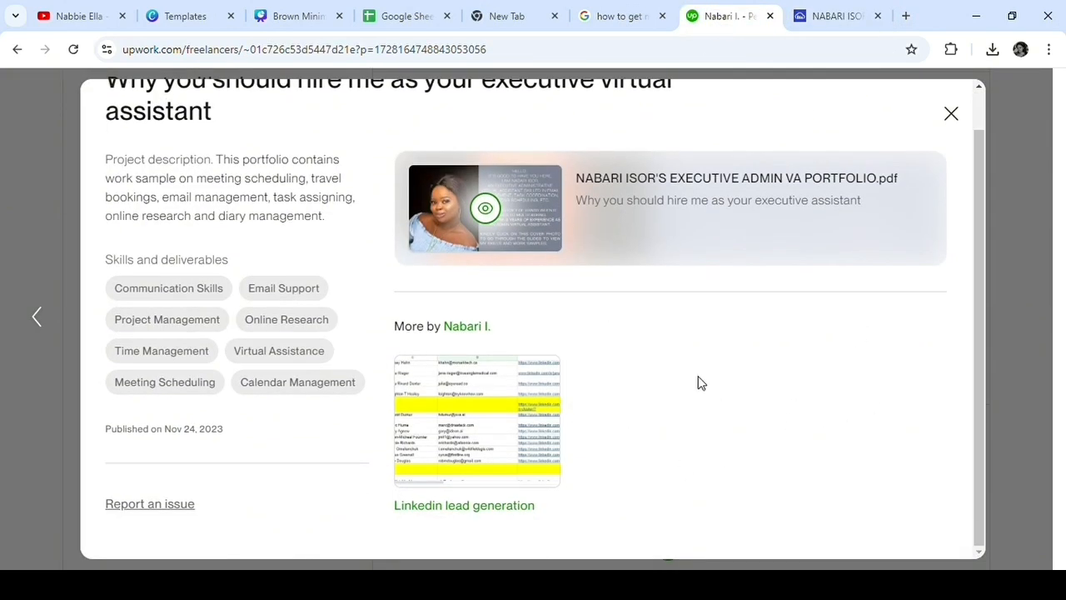
pyautogui.scroll(1, 857, 342)
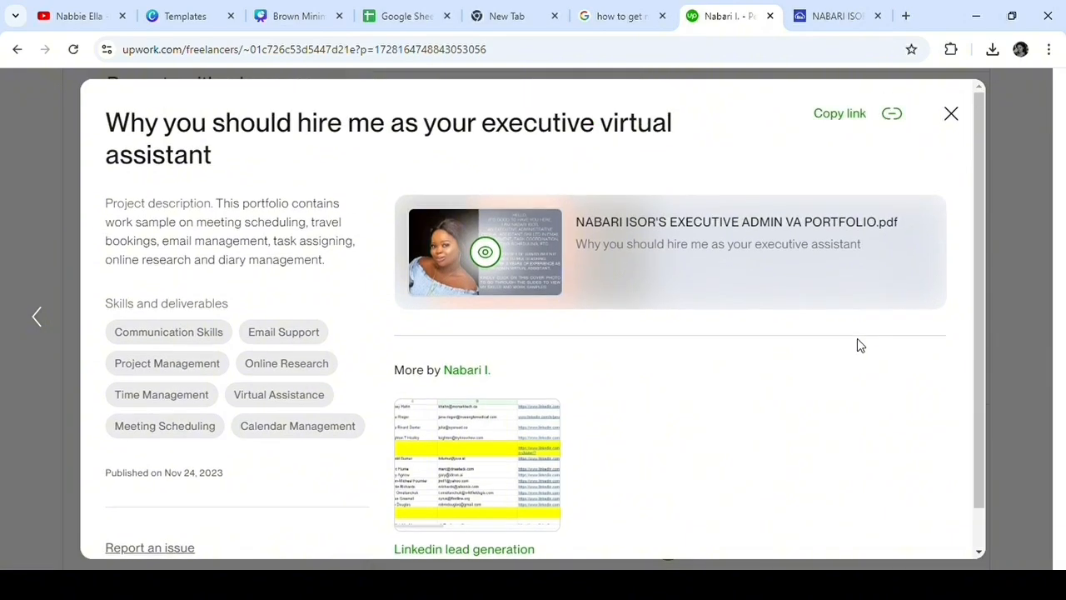
pyautogui.scroll(-1, 789, 383)
pyautogui.scroll(1, 792, 394)
pyautogui.click(41, 319)
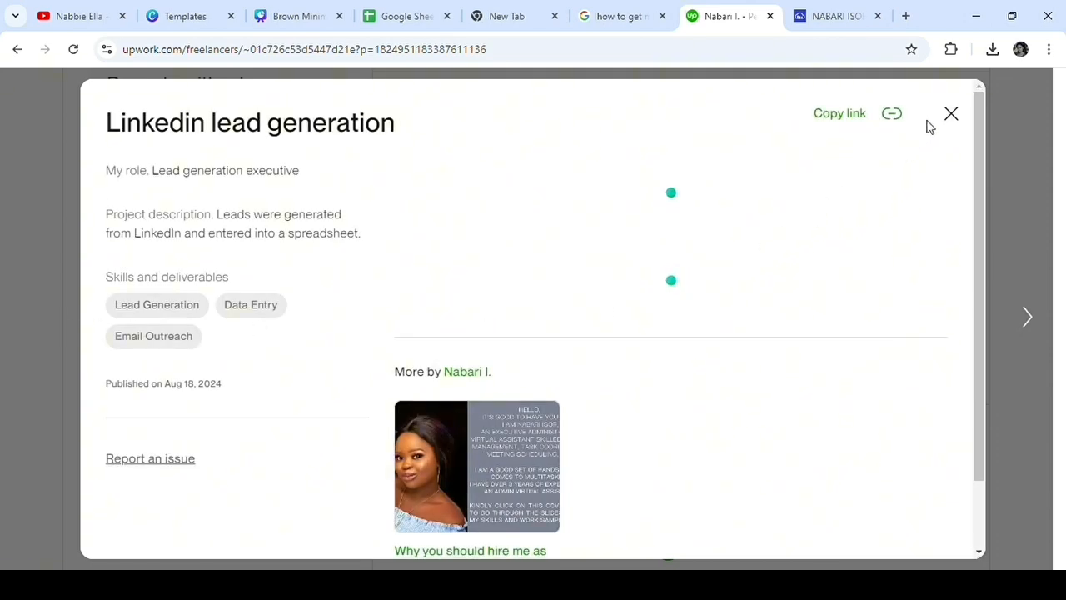
pyautogui.click(952, 115)
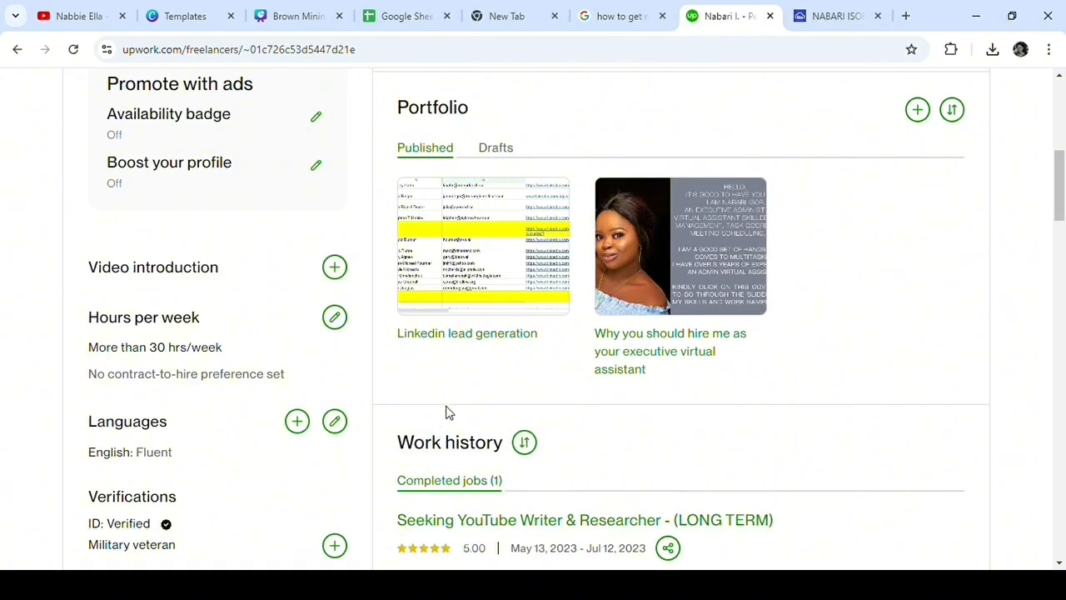
# Step: Start a new portfolio project and give it the title "Inbox Management"
pyautogui.doubleClick(607, 333)
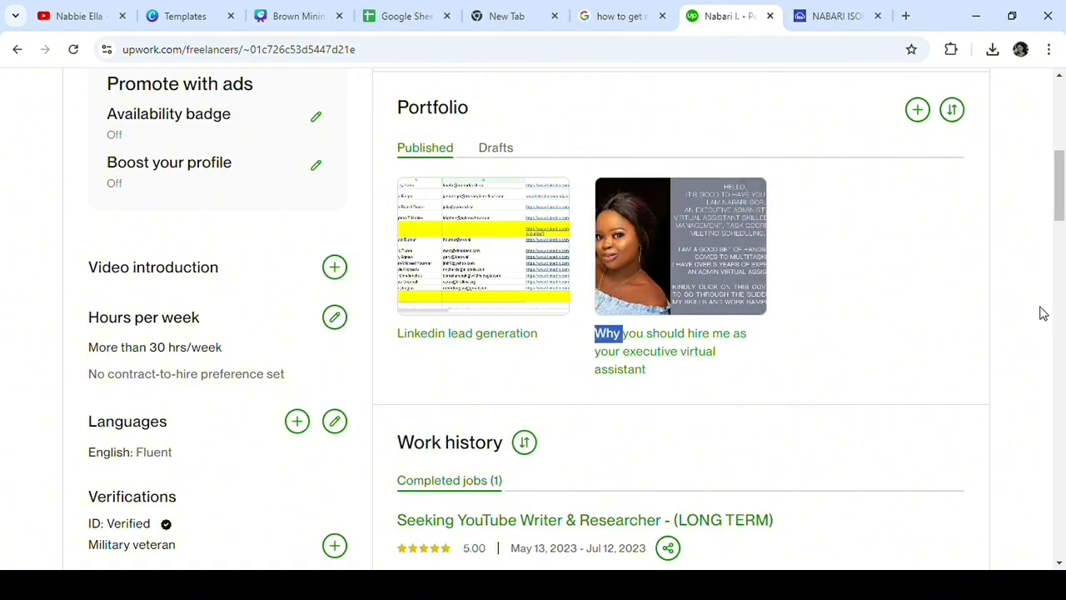
pyautogui.click(919, 121)
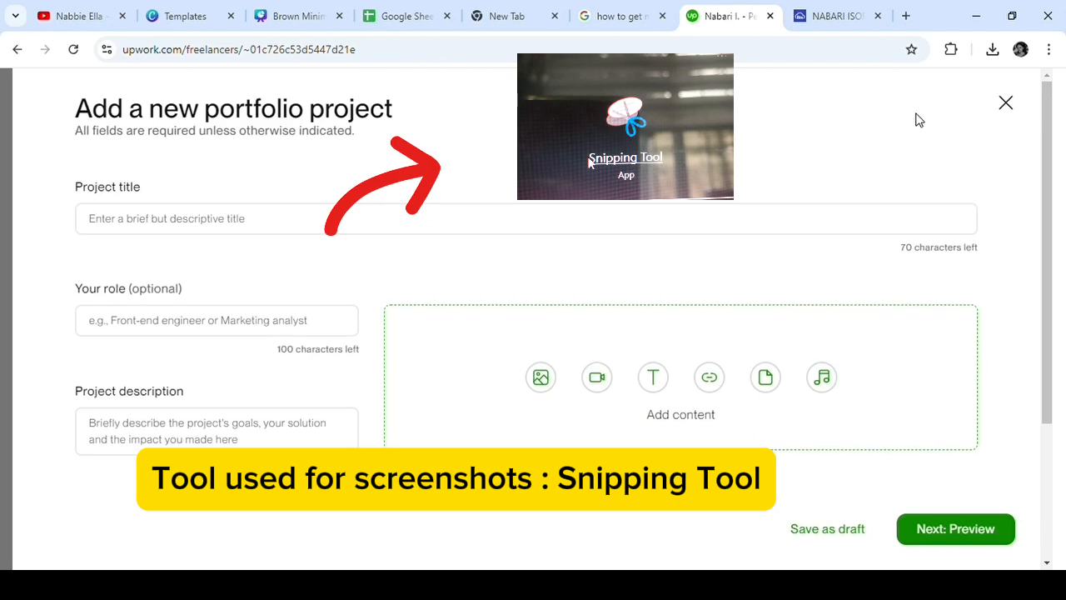
pyautogui.click(288, 227)
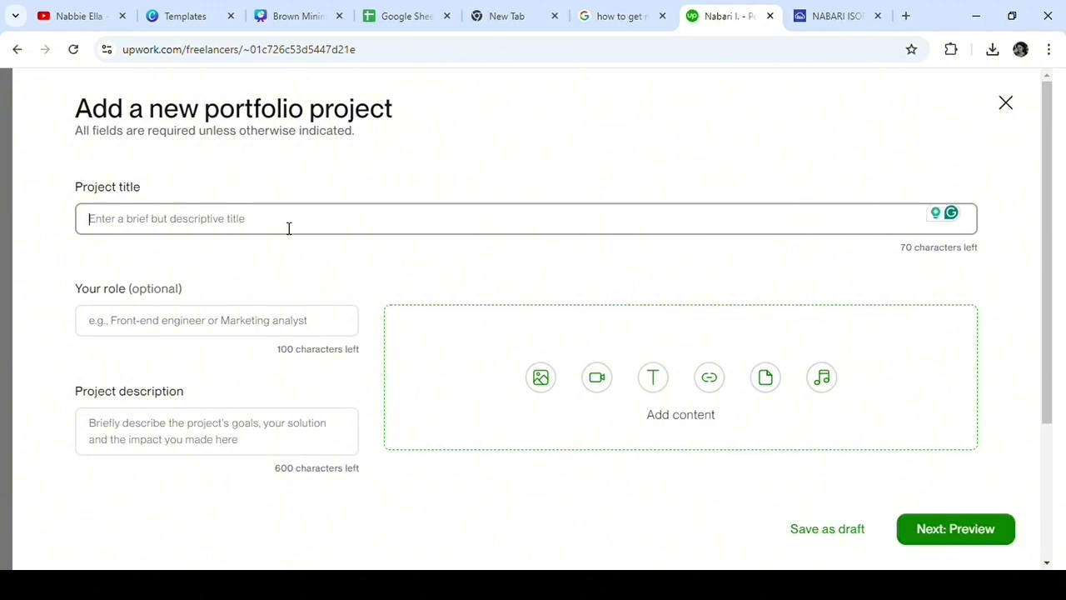
pyautogui.write('Inbo')
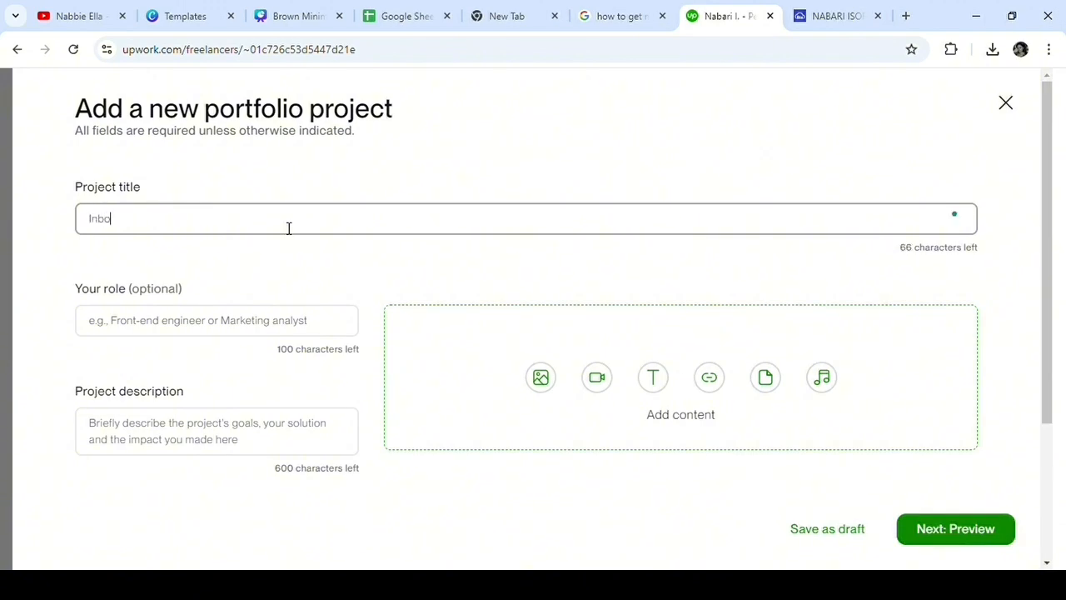
pyautogui.write('c')
pyautogui.press('BackSpace')
pyautogui.write('x Management')
# Step: Fill in the project role as "Organize my client inbox, eliminate spam messages, and ensure import emails are visible."
pyautogui.click(243, 326)
pyautogui.scroll(-1, 125, 261)
pyautogui.write('To organize my client inbox. ')
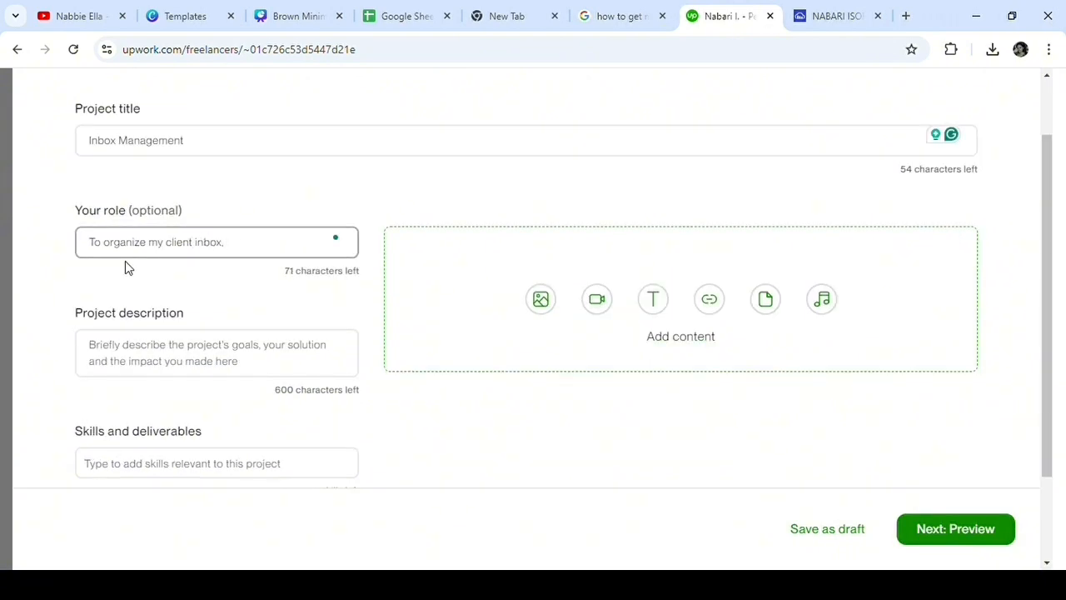
pyautogui.write('get rid of c')
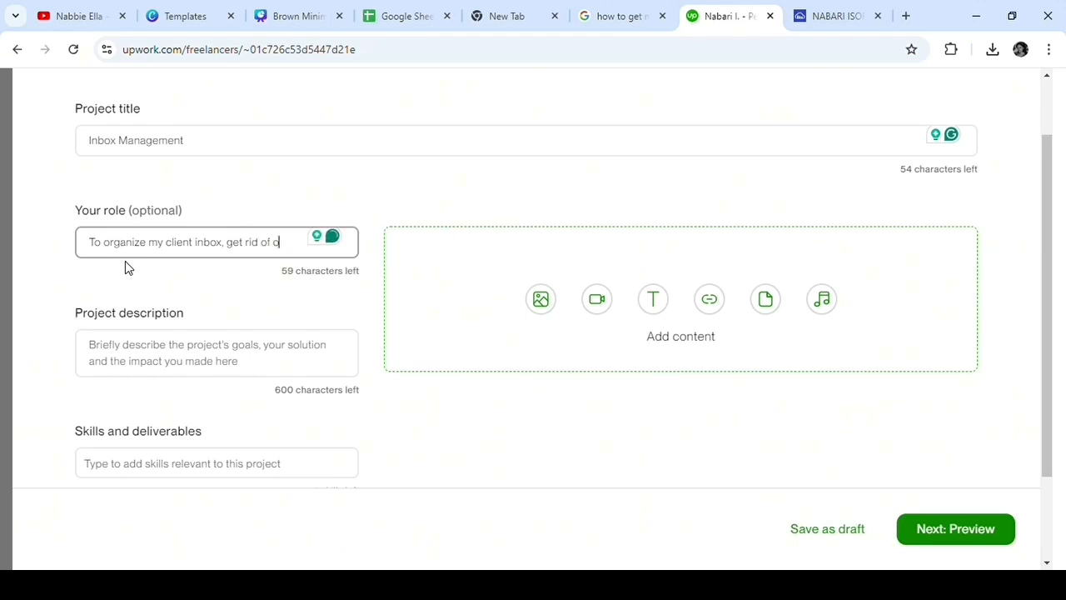
pyautogui.press('BackSpace')
pyautogui.write('sp')
pyautogui.write('am')
pyautogui.write(' mea')
pyautogui.write('s')
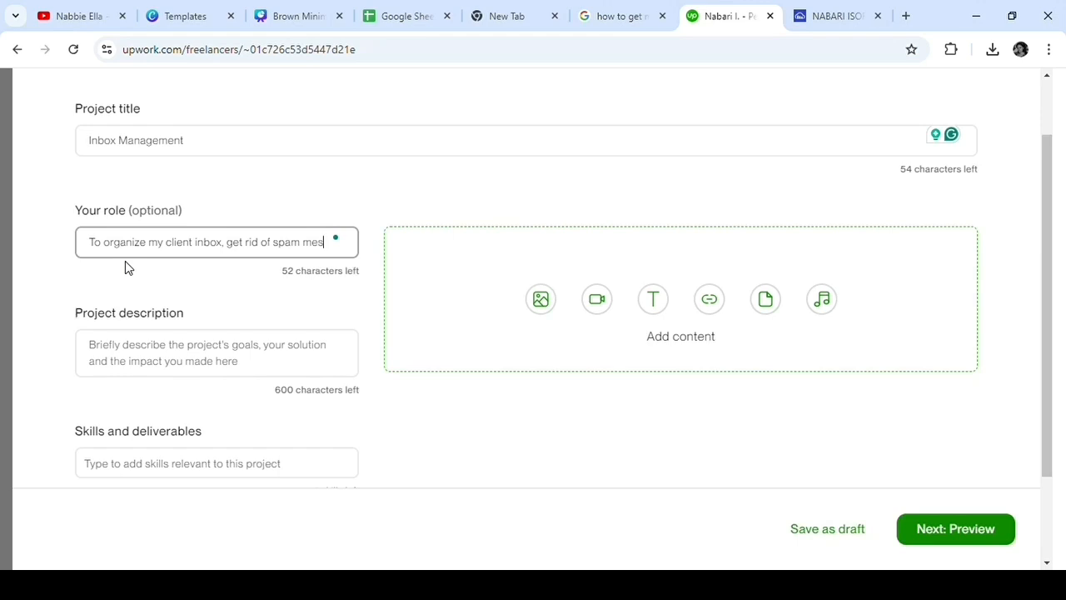
pyautogui.write('ages ')
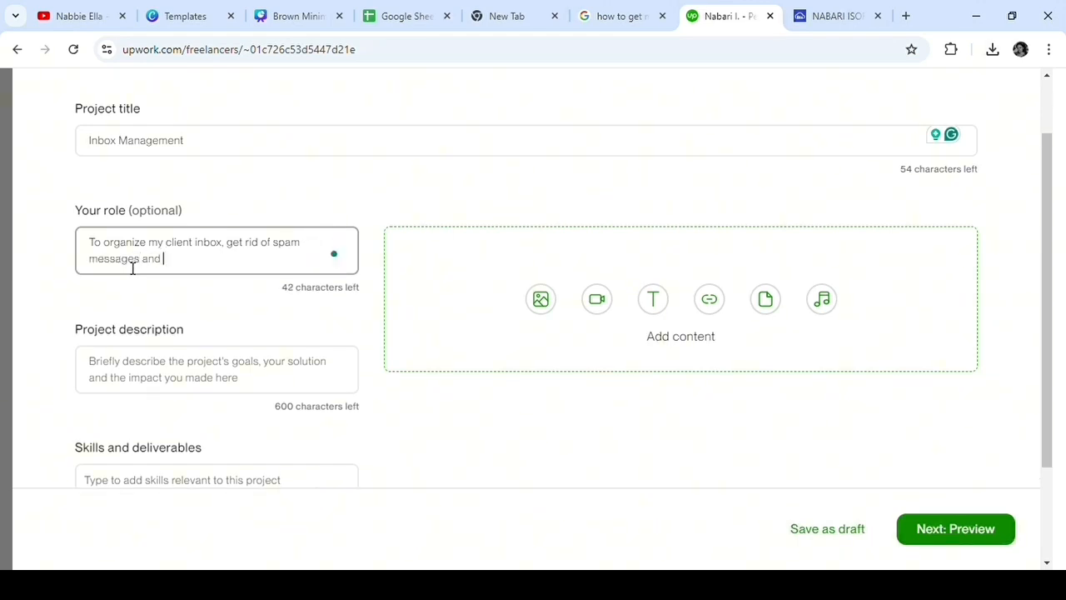
pyautogui.write('and en')
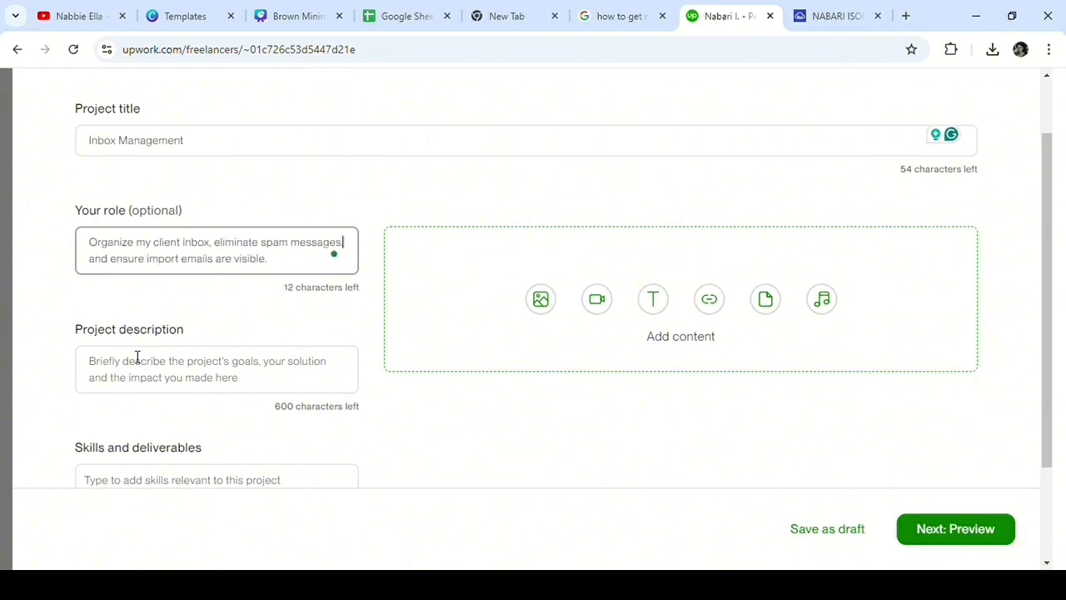
# Step: Describe removing spam, creating labels and filters, and sorting emails by importance and urgency; add skills Email Management, Time Management, Problem Solving and Email Support
pyautogui.click(135, 356)
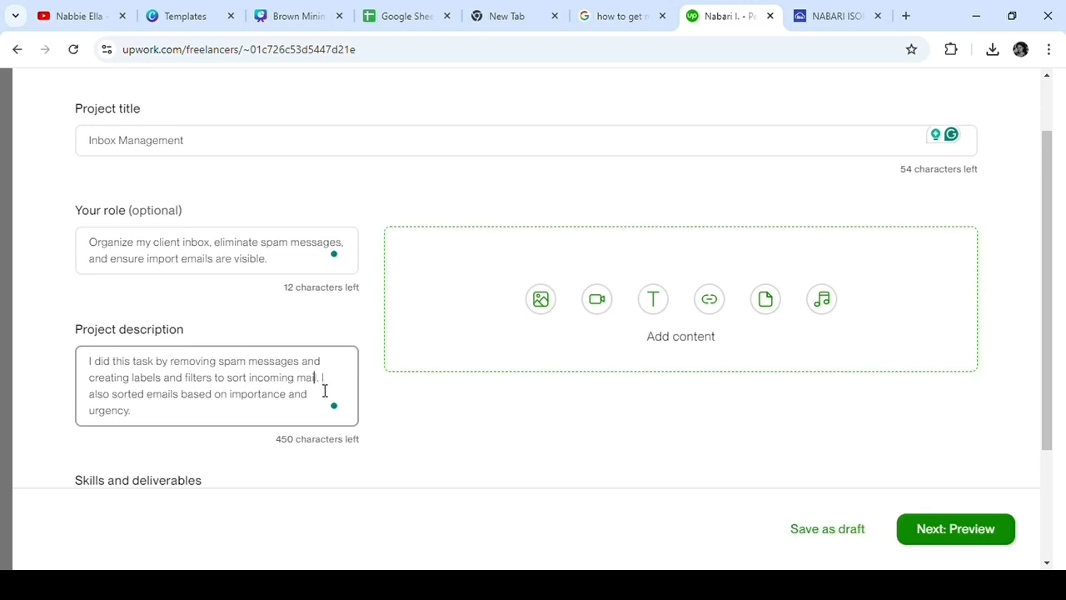
pyautogui.scroll(-2, 324, 397)
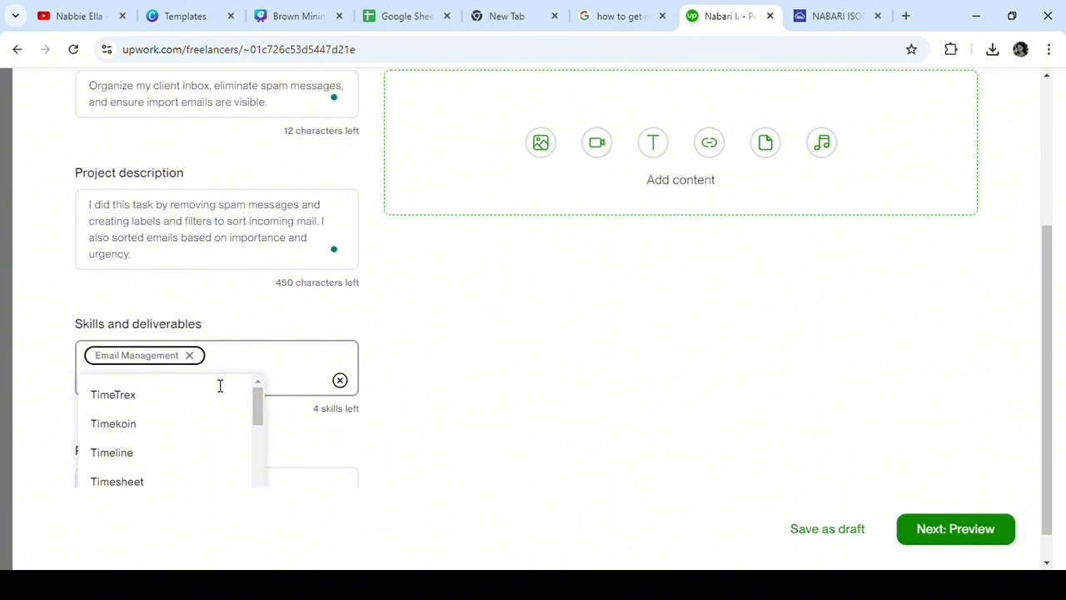
pyautogui.write('m')
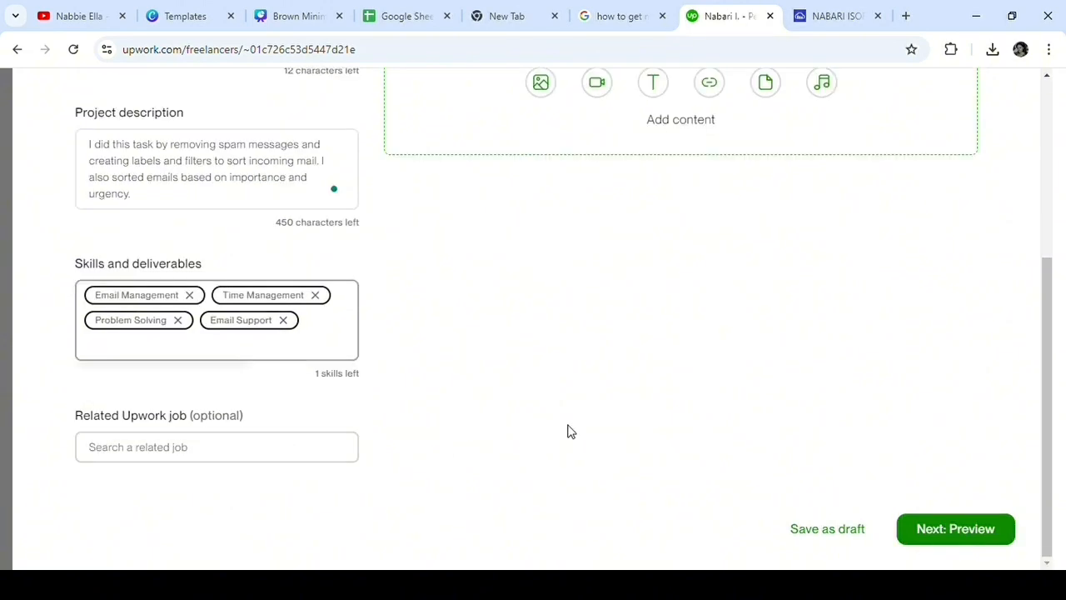
# Step: Upload the screenshot of the labelled email inbox as the project's image content and check it in the form
pyautogui.scroll(5, 583, 417)
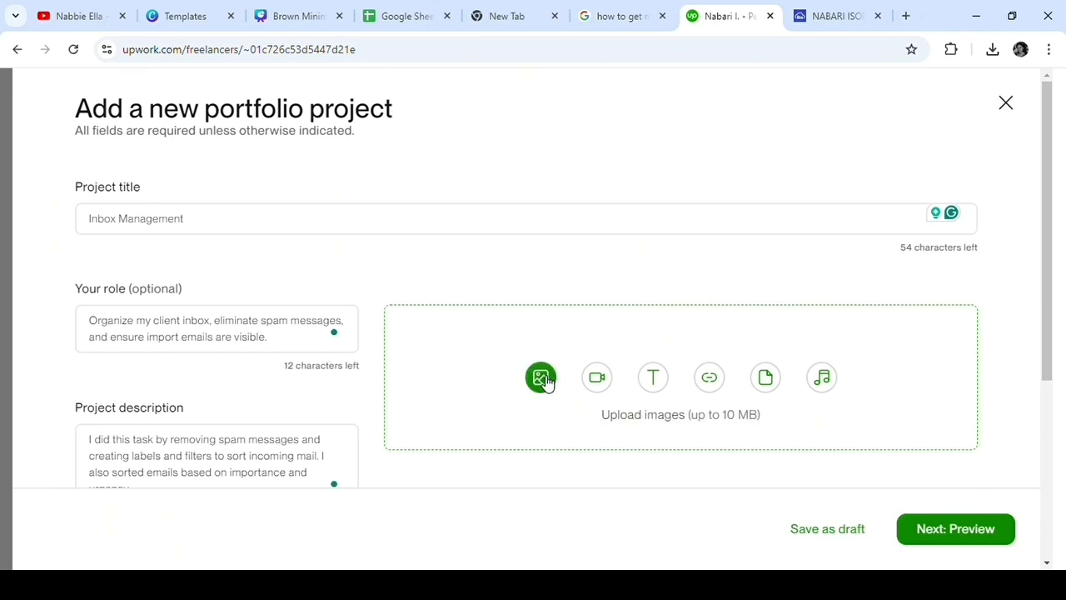
pyautogui.click(542, 377)
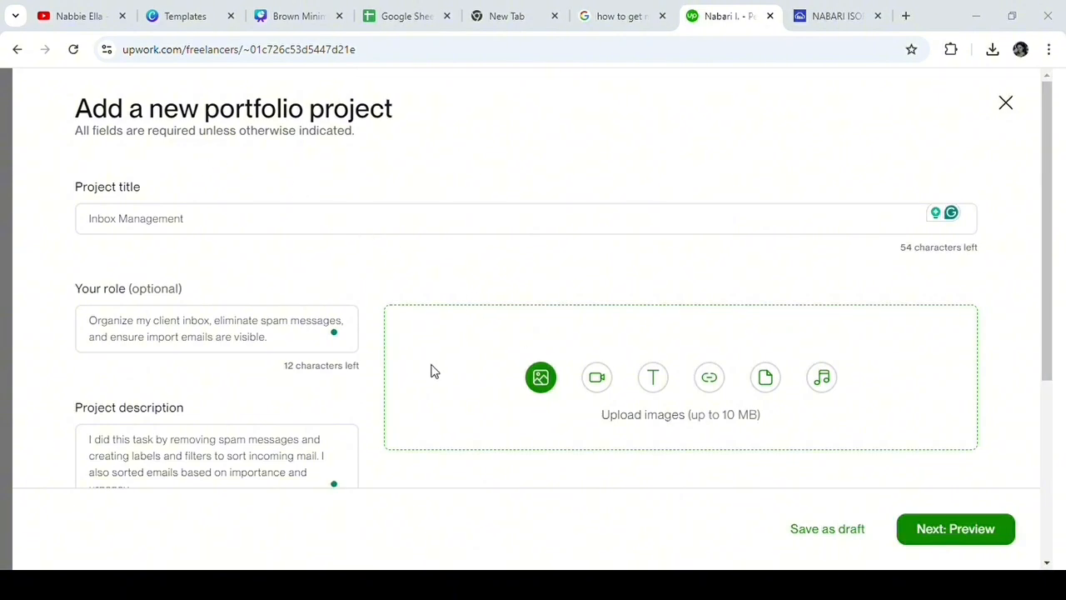
pyautogui.doubleClick(411, 348)
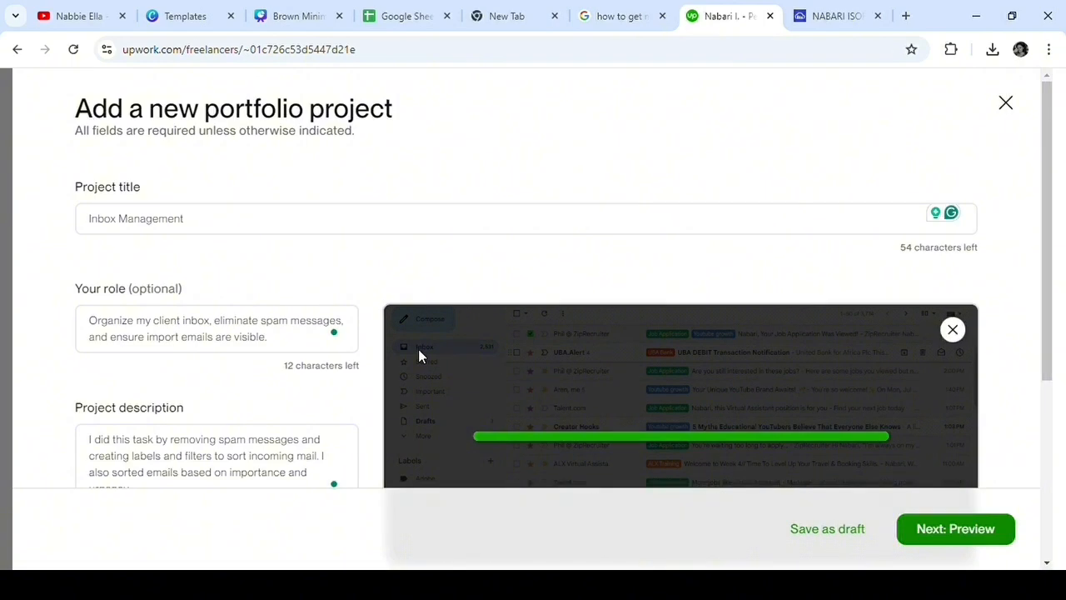
pyautogui.scroll(-3, 466, 333)
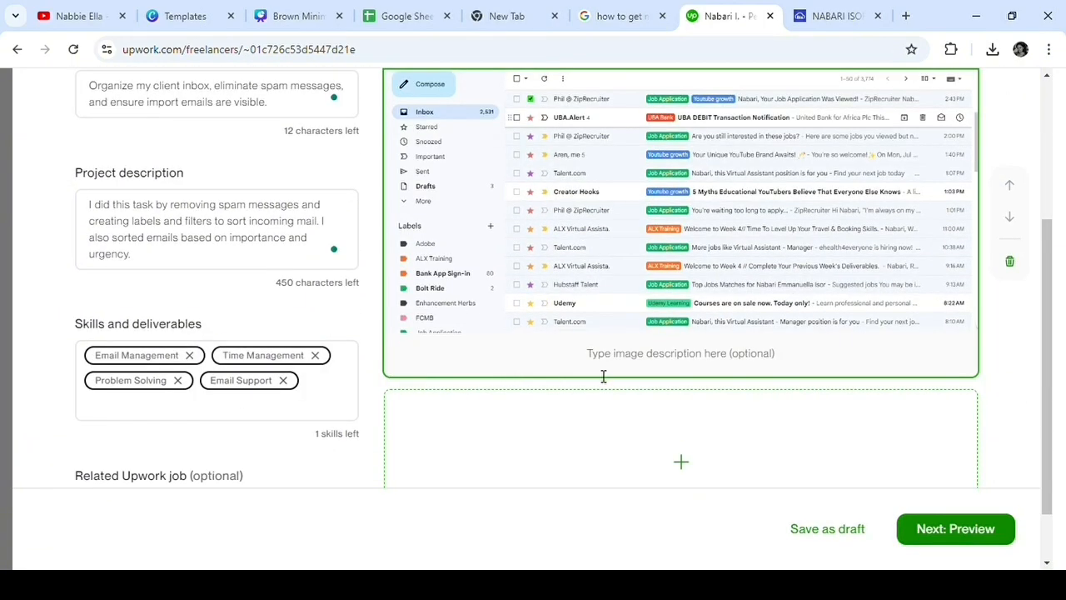
pyautogui.scroll(-1, 773, 418)
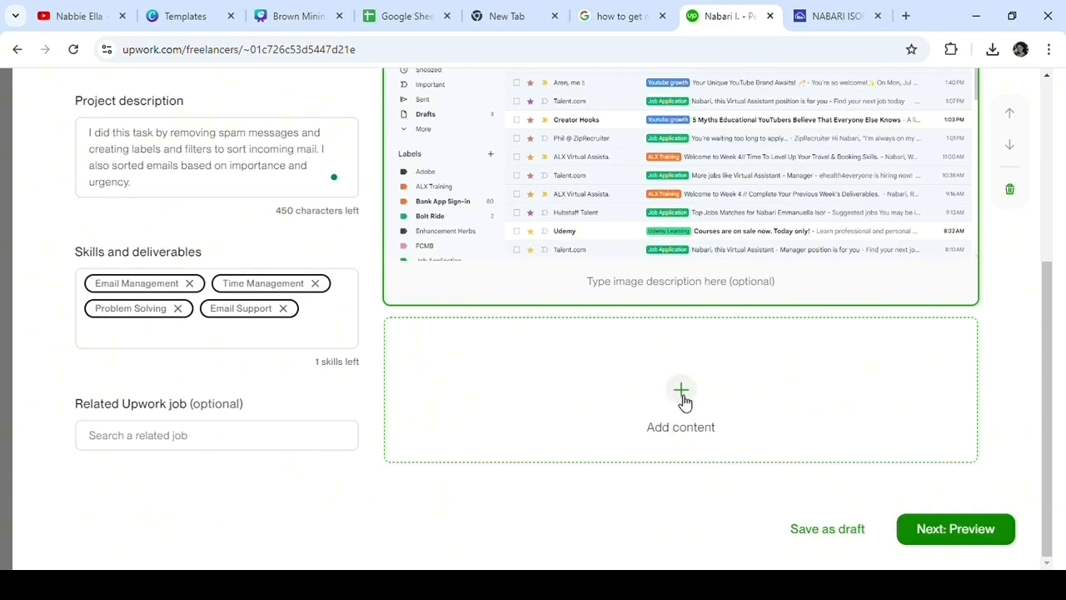
pyautogui.scroll(2, 612, 302)
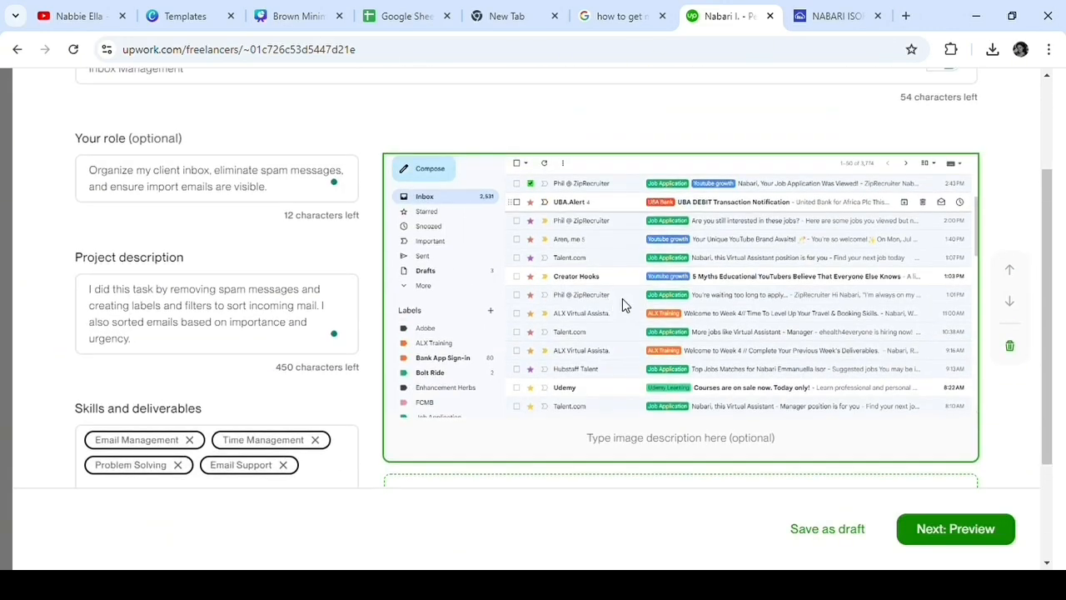
pyautogui.scroll(-1, 676, 418)
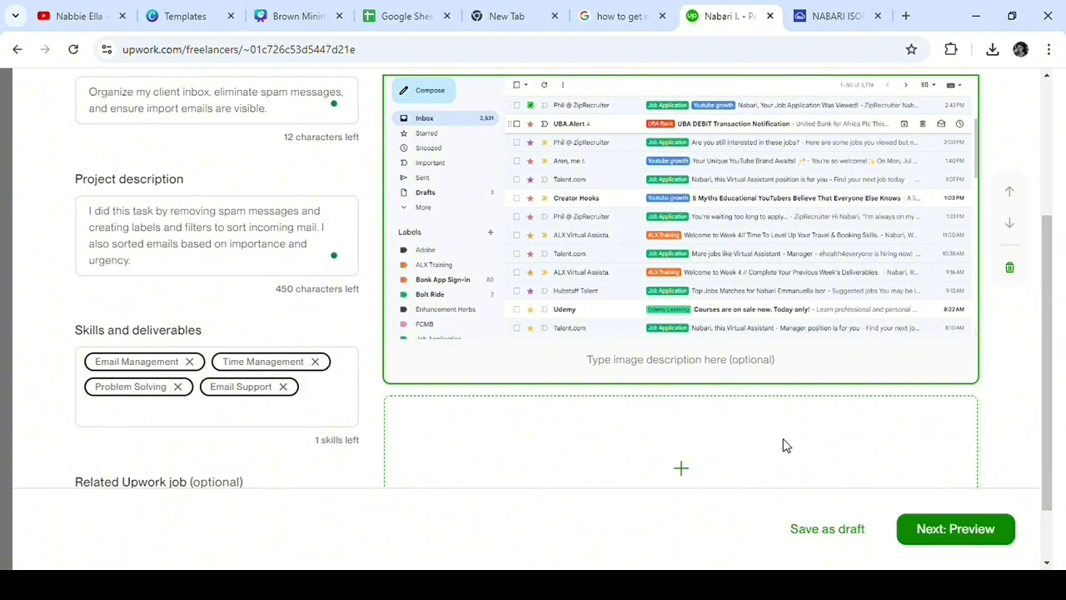
# Step: Preview the Inbox Management project and proceed to its thumbnail preview
pyautogui.click(949, 529)
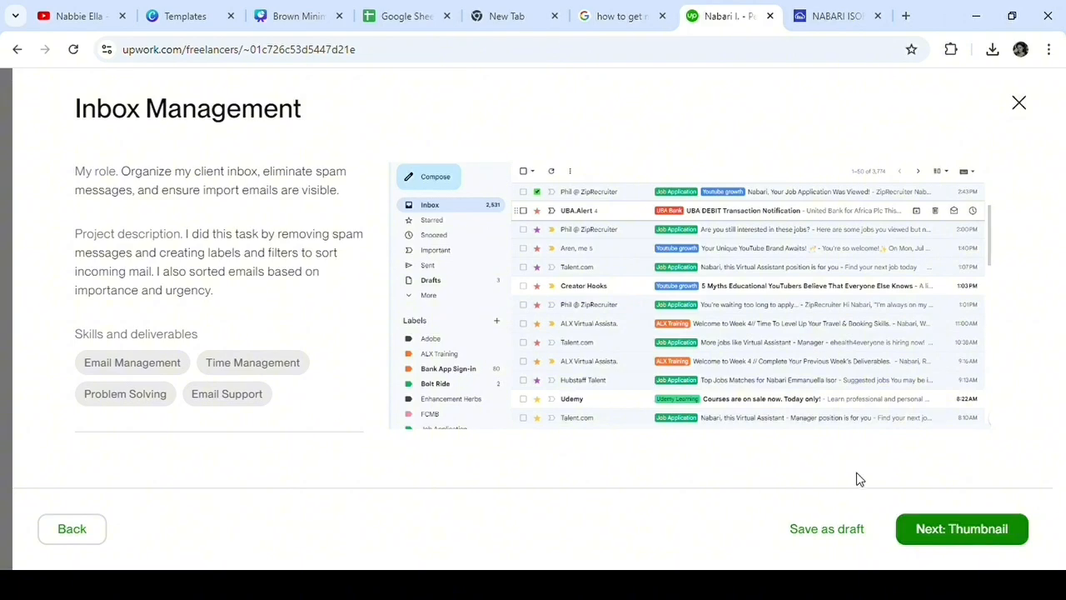
pyautogui.click(938, 537)
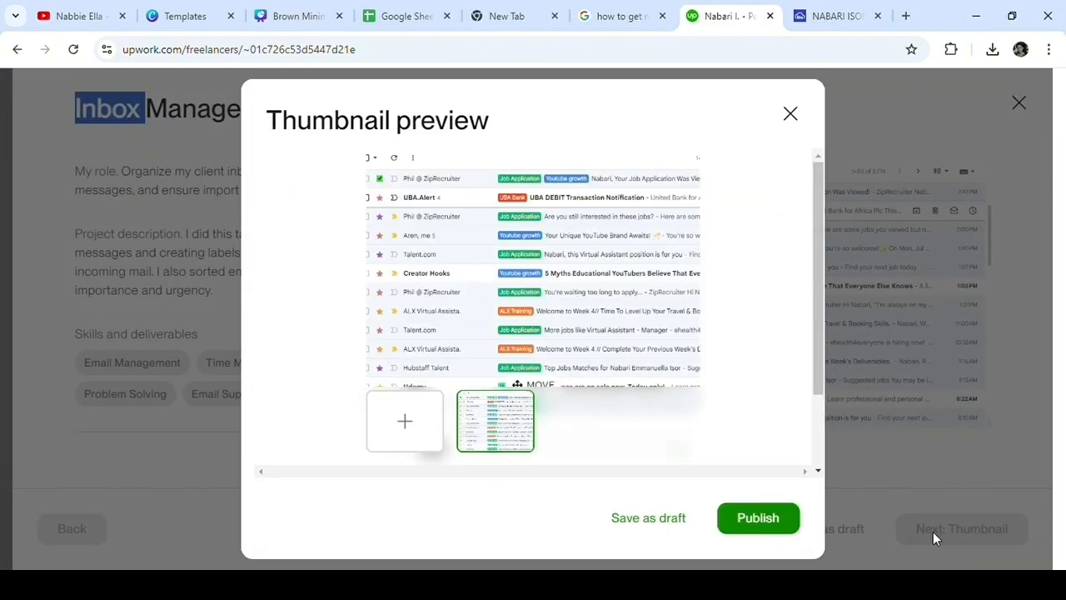
# Step: Publish the Inbox Management project with the inbox screenshot as its thumbnail and close the publishing confirmation
pyautogui.click(530, 436)
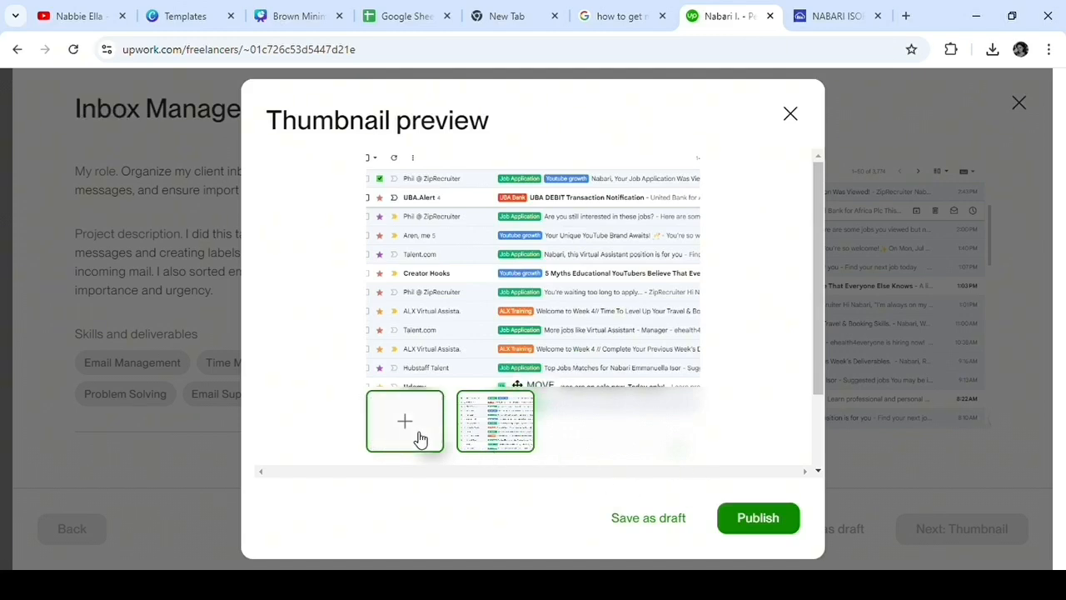
pyautogui.click(775, 532)
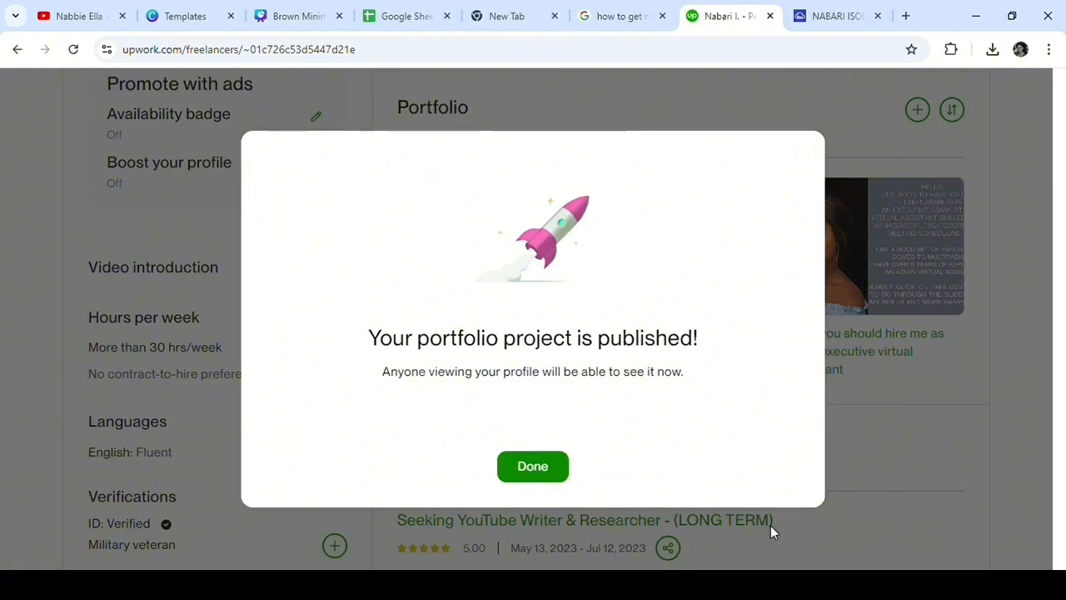
pyautogui.click(534, 468)
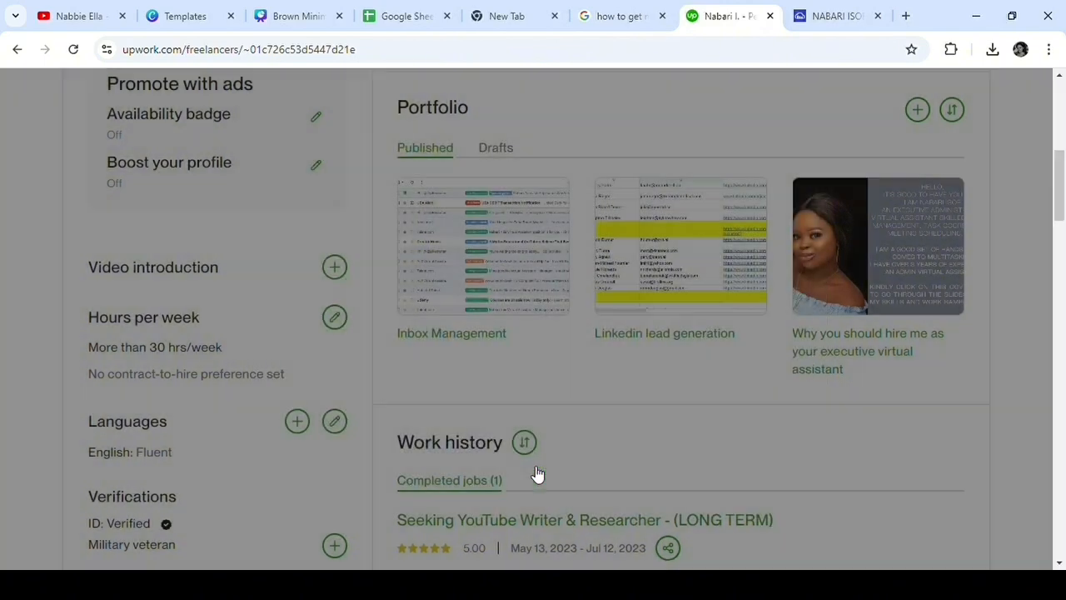
# Step: Open a new portfolio project form from the Portfolio section and review its fields
pyautogui.scroll(2, 506, 346)
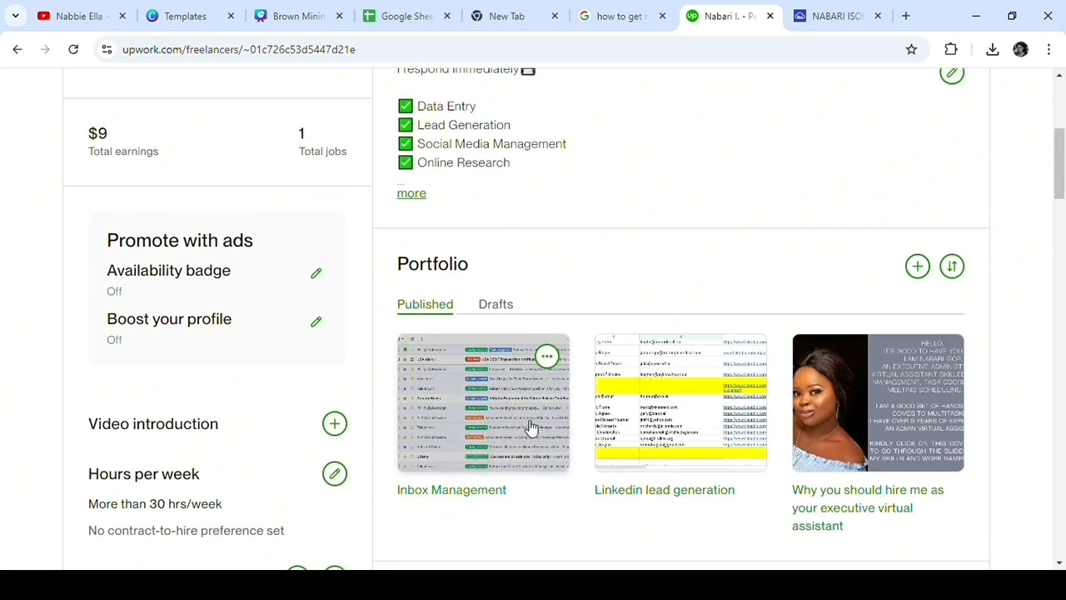
pyautogui.click(916, 267)
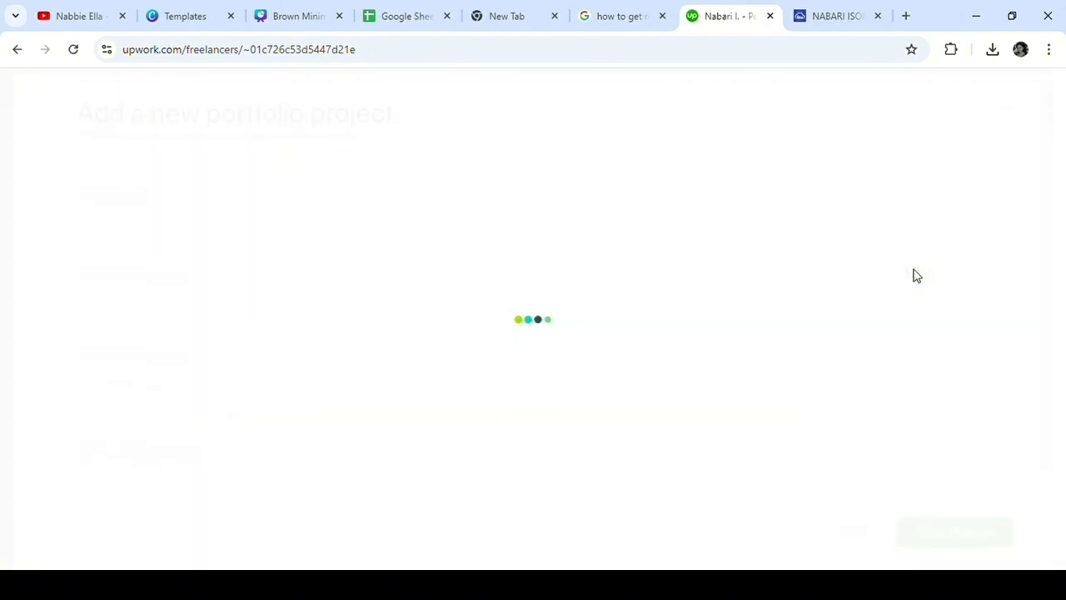
pyautogui.scroll(-1, 770, 338)
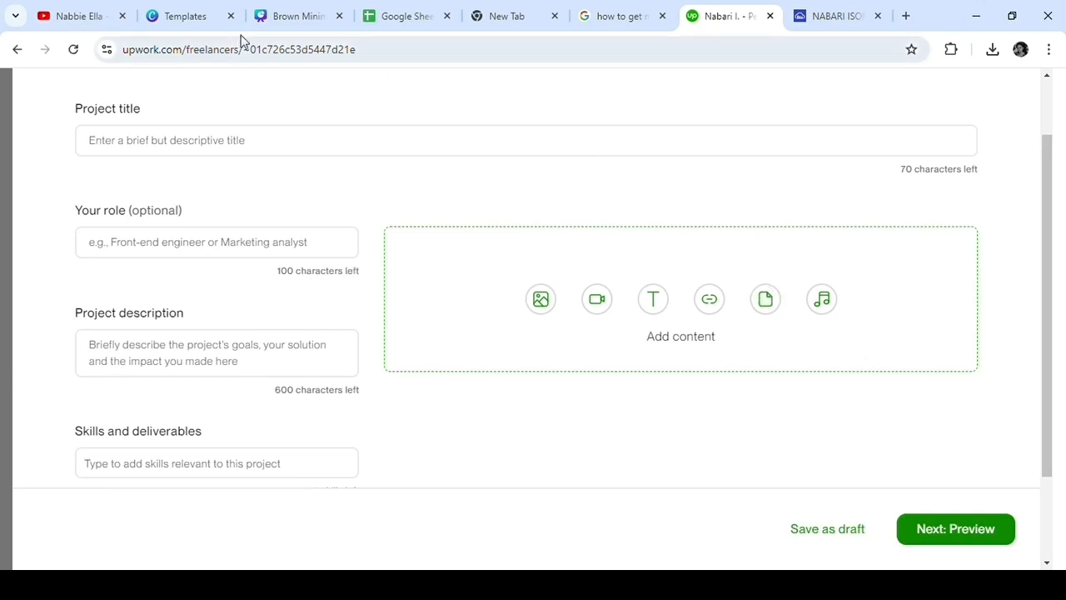
# Step: Delete the Inbox Management project from the published portfolio and confirm the deletion
pyautogui.moveTo(508, 416)
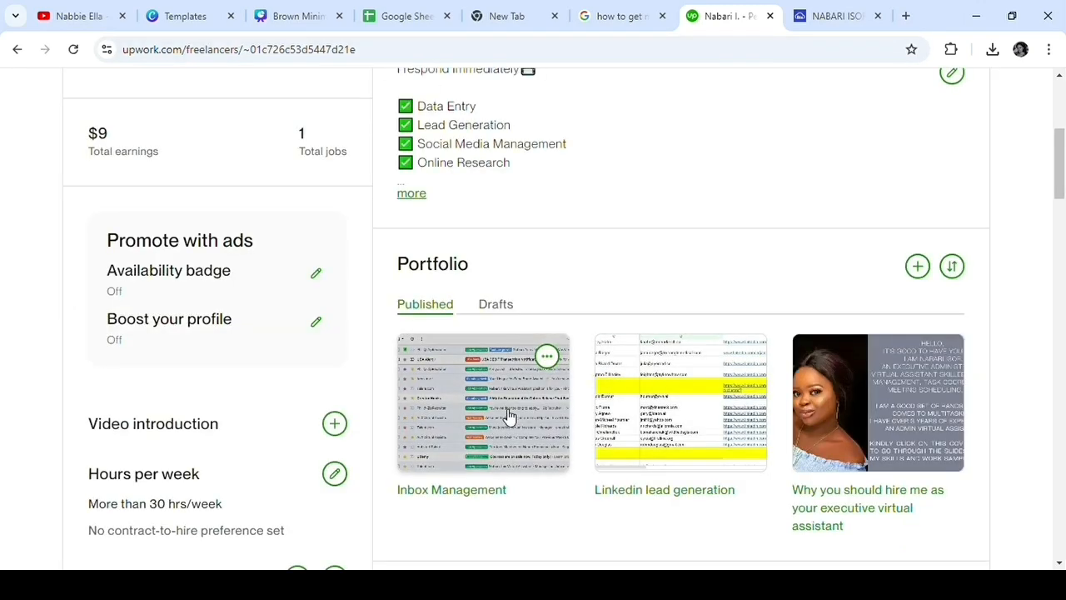
pyautogui.click(547, 358)
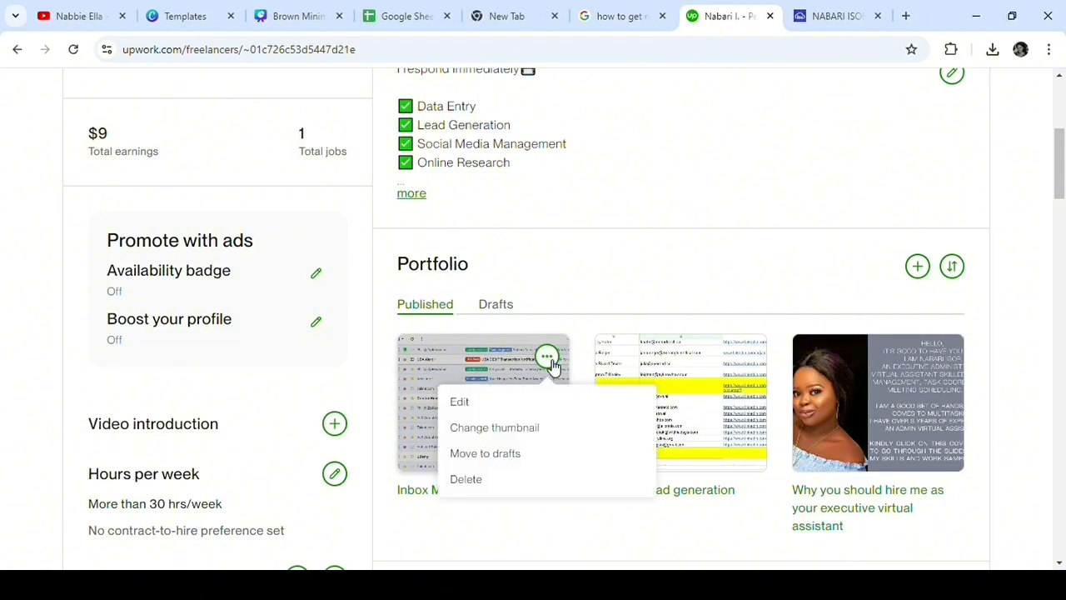
pyautogui.click(490, 481)
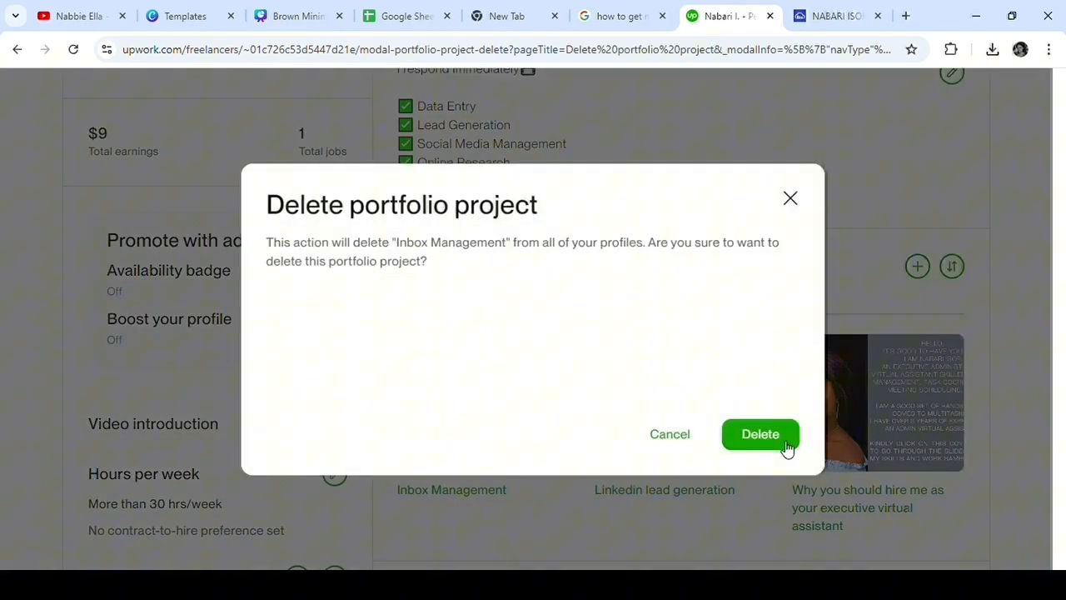
pyautogui.click(786, 441)
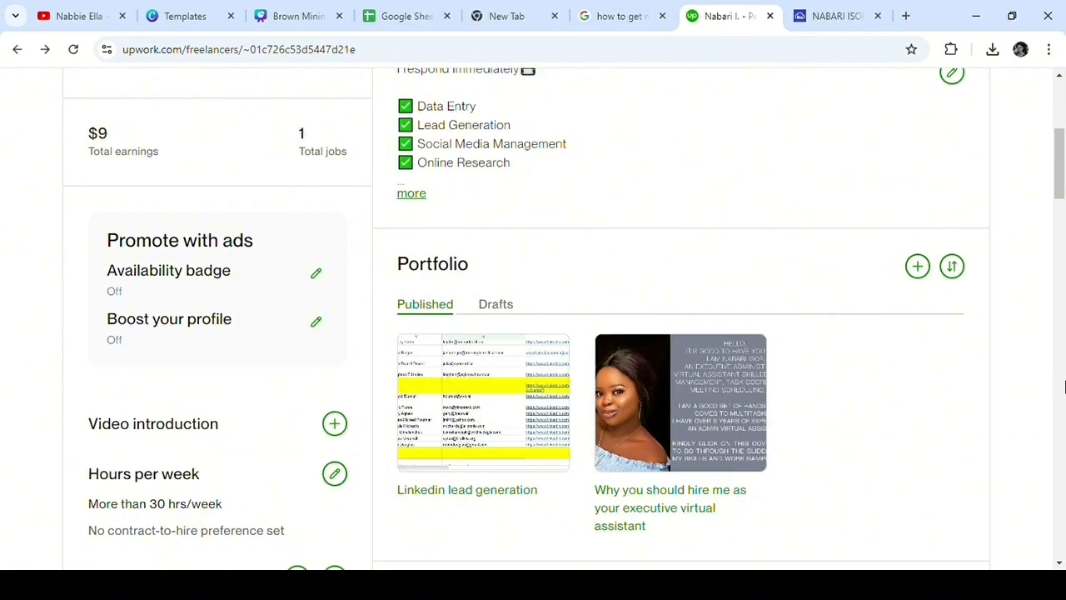
# Step: Open a client testimonial request from the profile's Testimonials section and fill in the client's first name, last name and business email address
pyautogui.scroll(5, 778, 212)
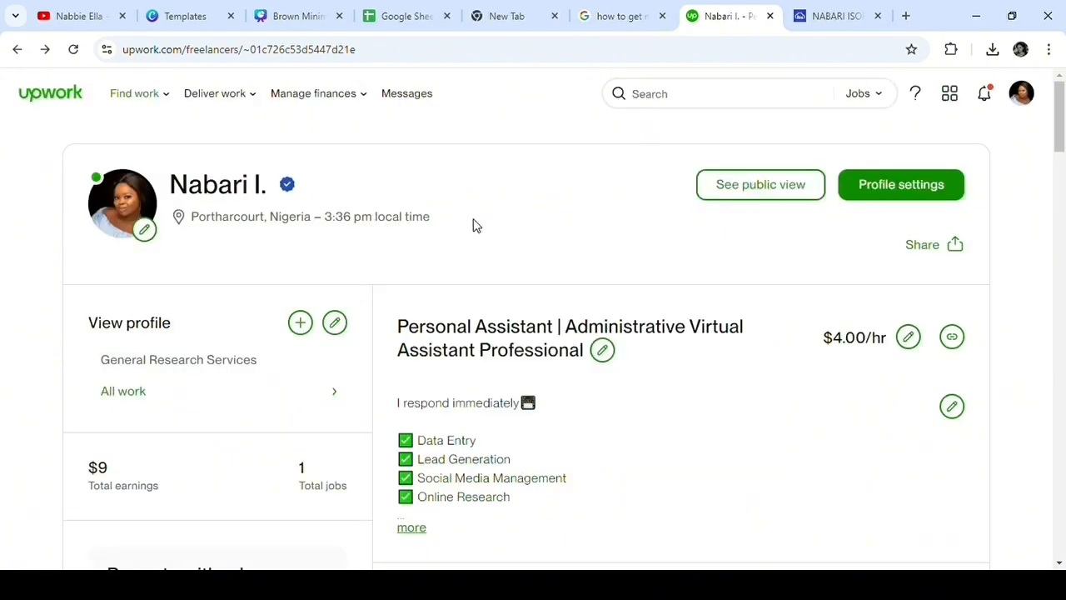
pyautogui.scroll(-10, 408, 255)
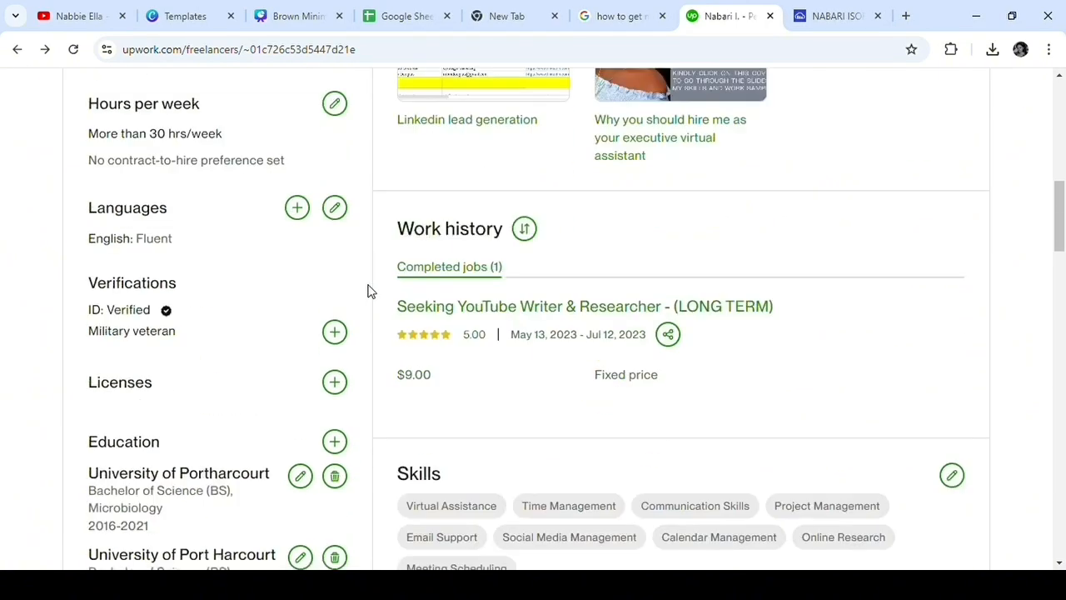
pyautogui.scroll(-10, 359, 291)
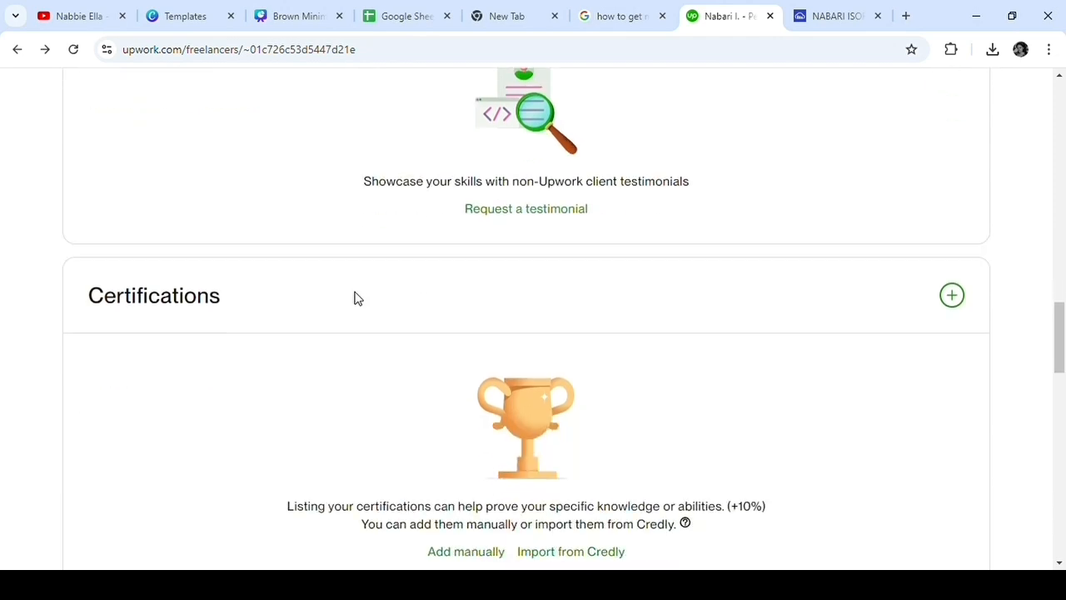
pyautogui.scroll(3, 359, 297)
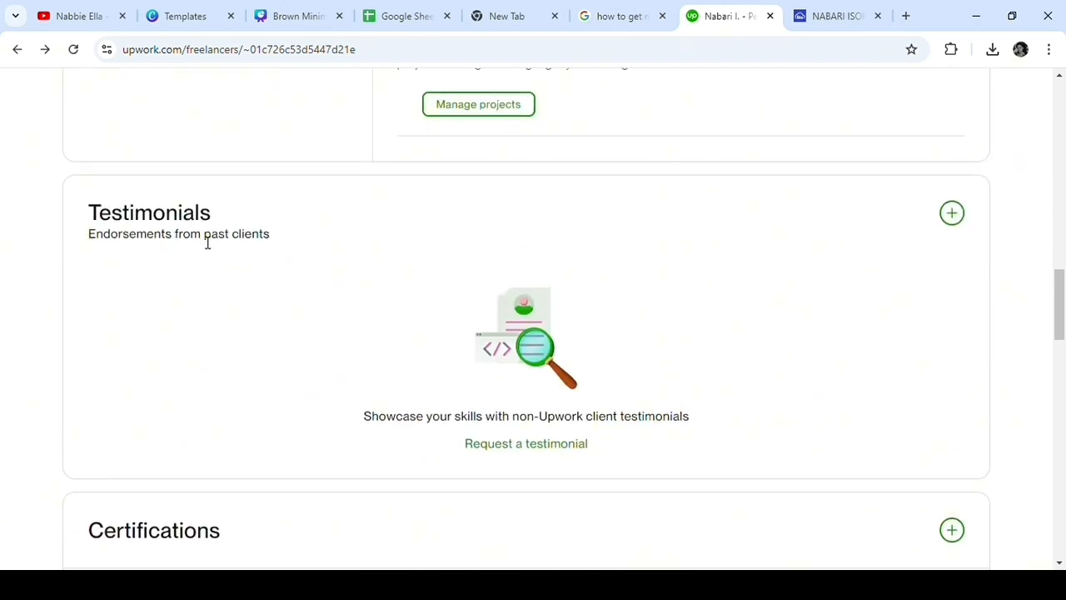
pyautogui.click(543, 445)
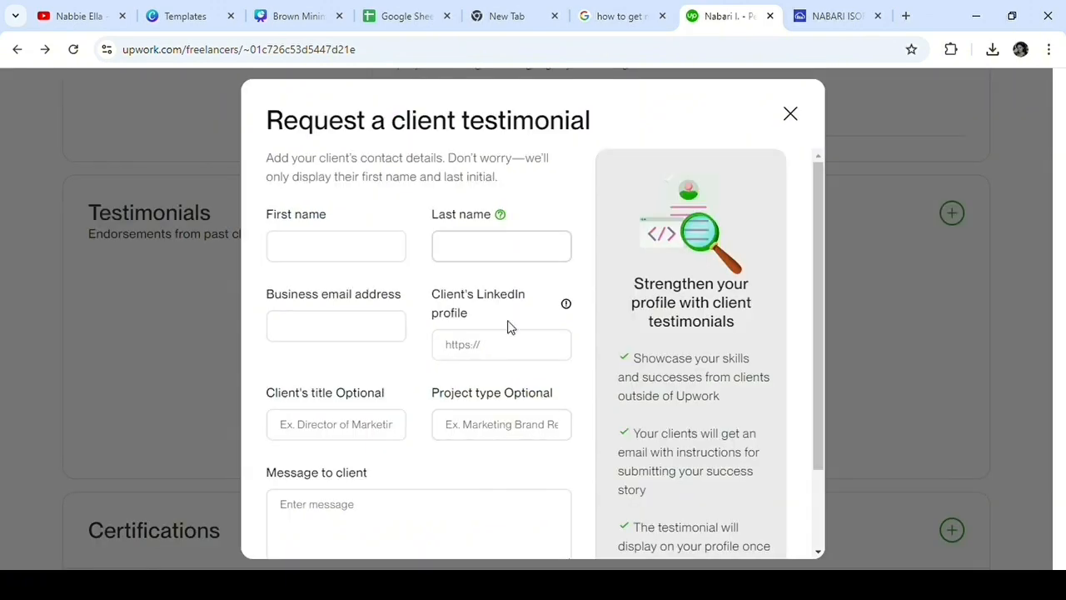
pyautogui.scroll(-2, 466, 497)
pyautogui.scroll(2, 424, 467)
pyautogui.click(365, 248)
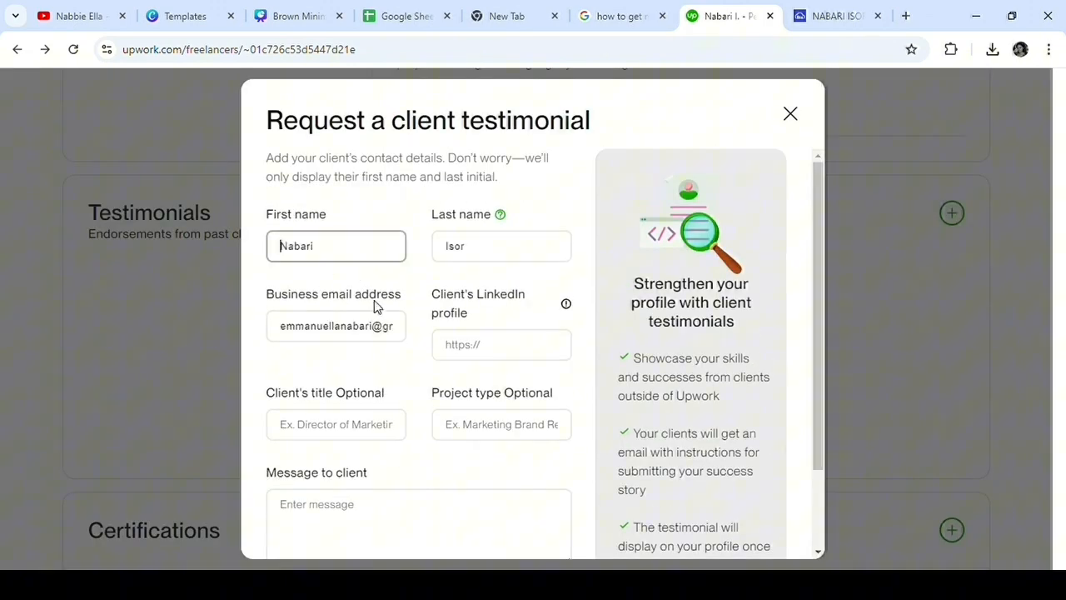
# Step: Enter "Virual assistant" as the client's title in the testimonial request
pyautogui.click(374, 431)
pyautogui.write('Dr')
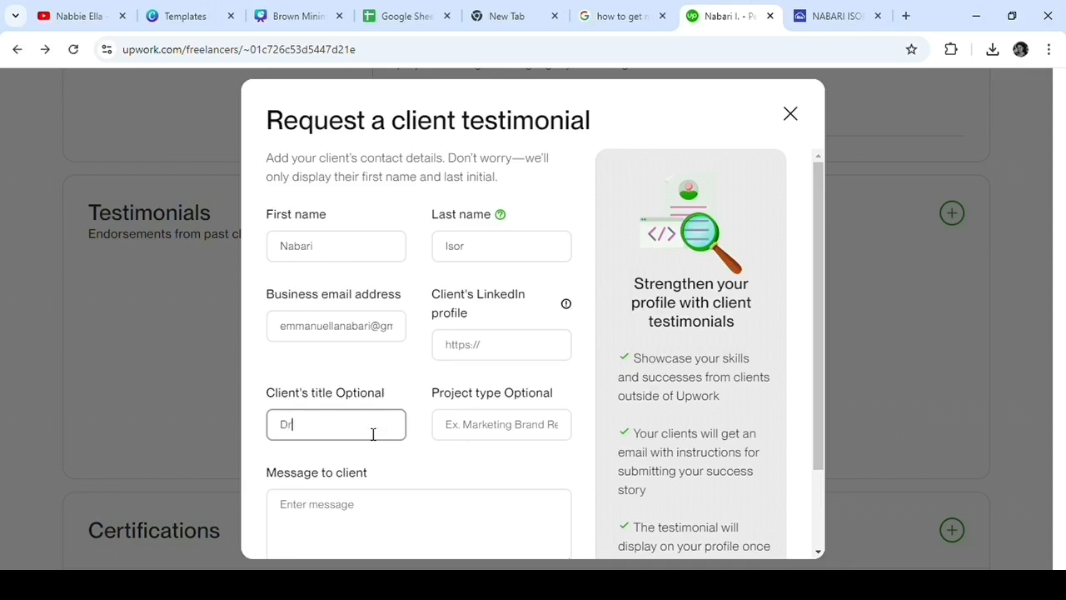
pyautogui.write(' Mai')
pyautogui.press('BackSpace')
pyautogui.press('BackSpace')
pyautogui.press('BackSpace')
pyautogui.press('BackSpace')
pyautogui.press('BackSpace')
pyautogui.press('BackSpace')
pyautogui.write('Virual as')
# Step: Set the testimonial request's project type to "Calendar Management"
pyautogui.click(502, 436)
pyautogui.scroll(-2, 502, 437)
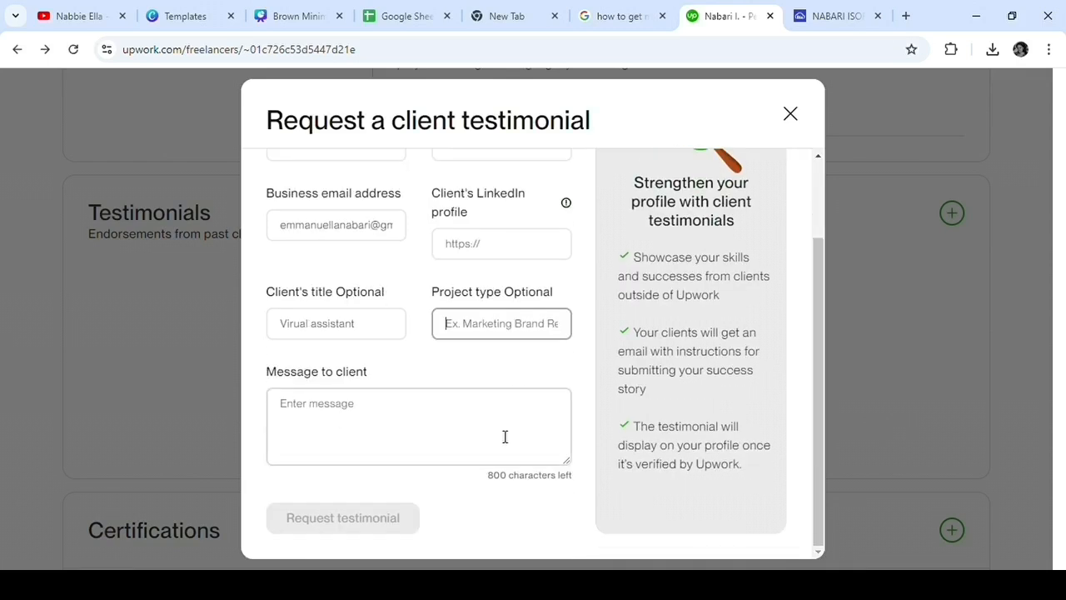
pyautogui.write('cala')
pyautogui.press('BackSpace')
pyautogui.press('BackSpace')
pyautogui.press('BackSpace')
pyautogui.press('BackSpace')
pyautogui.write('C')
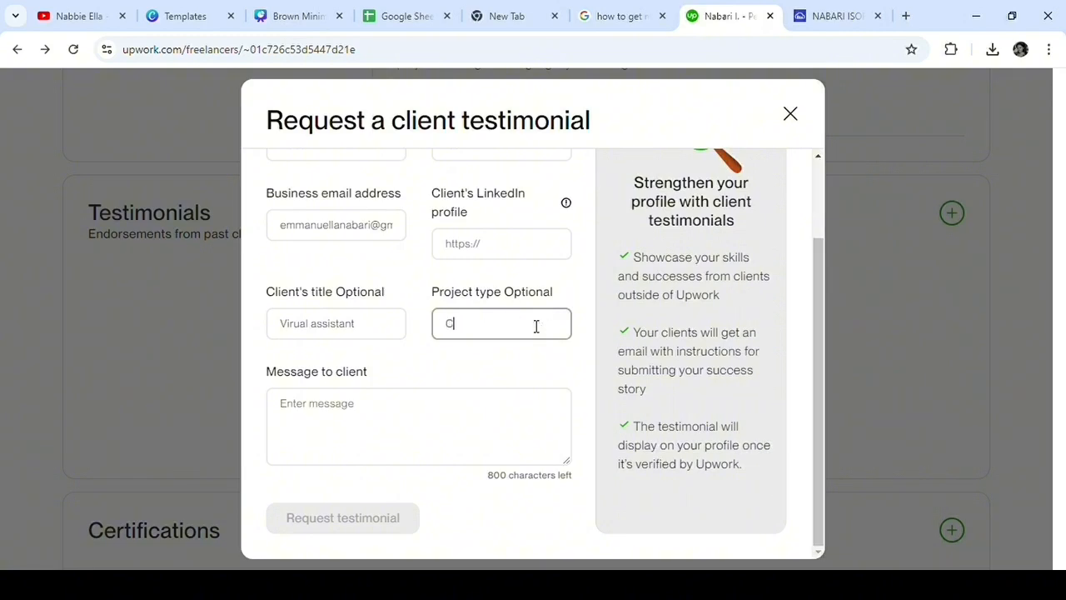
pyautogui.write('alendar Management')
# Step: Write a message asking the client to write a testimonial about my services, and go to the client's LinkedIn profile field
pyautogui.click(359, 419)
pyautogui.write('Hello Mr')
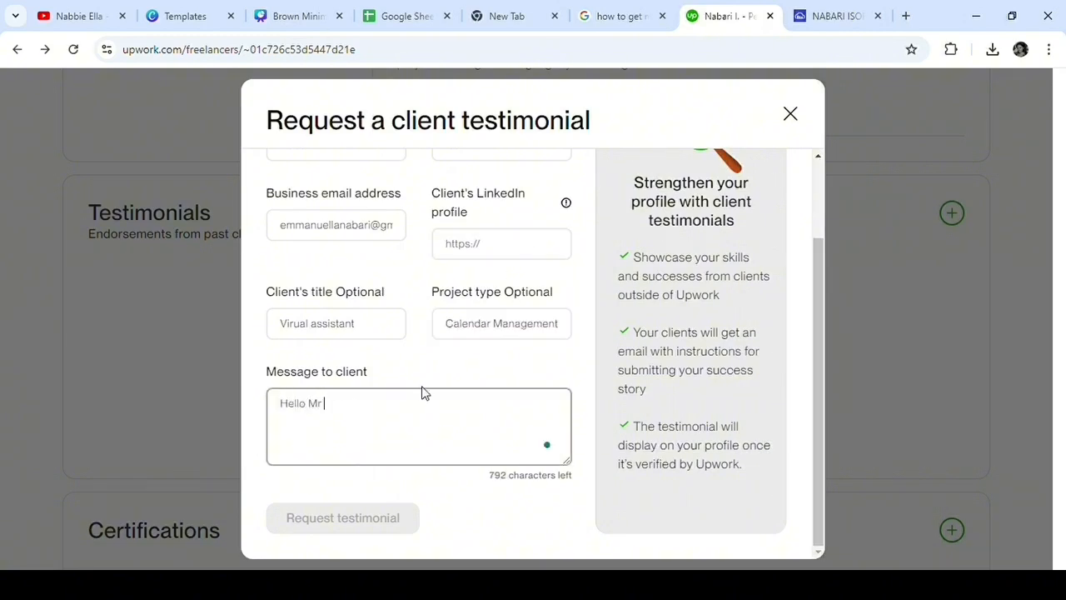
pyautogui.write(' Mark, please I would likw yo')
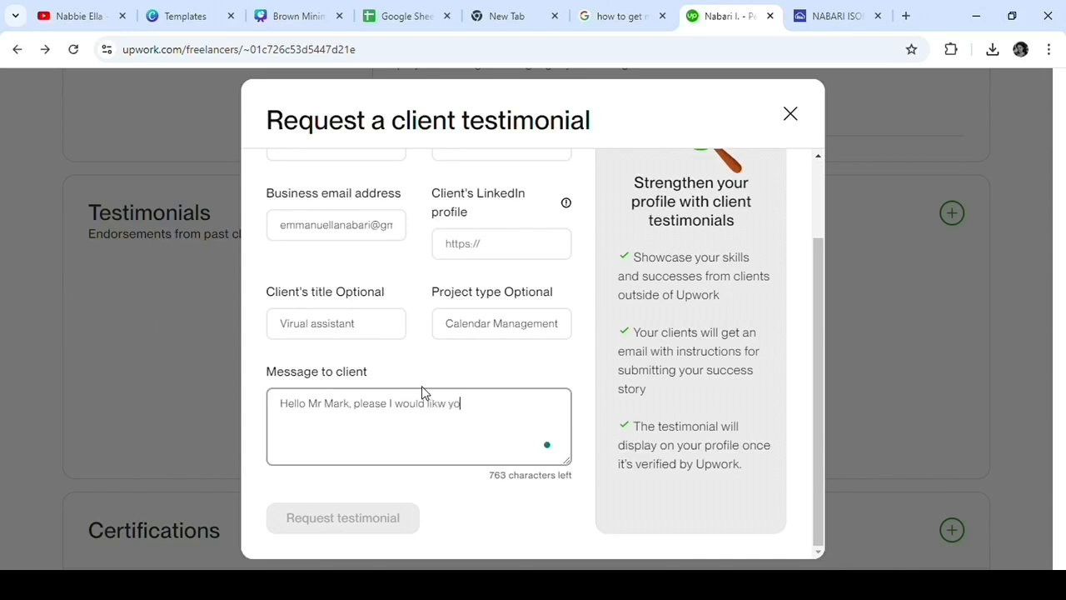
pyautogui.write('u to write a testimonial ab')
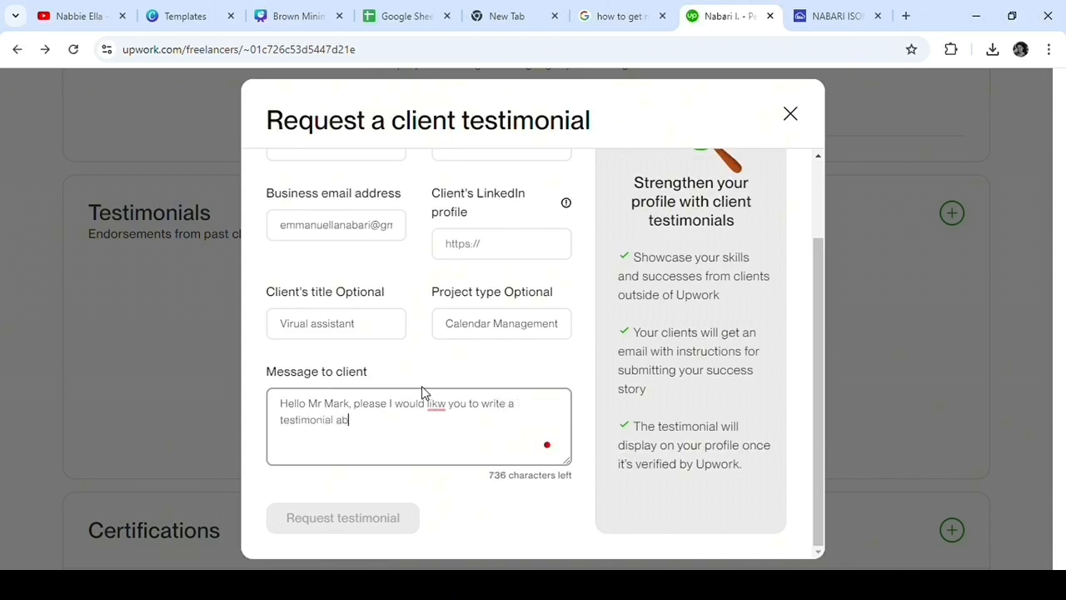
pyautogui.write('out my ')
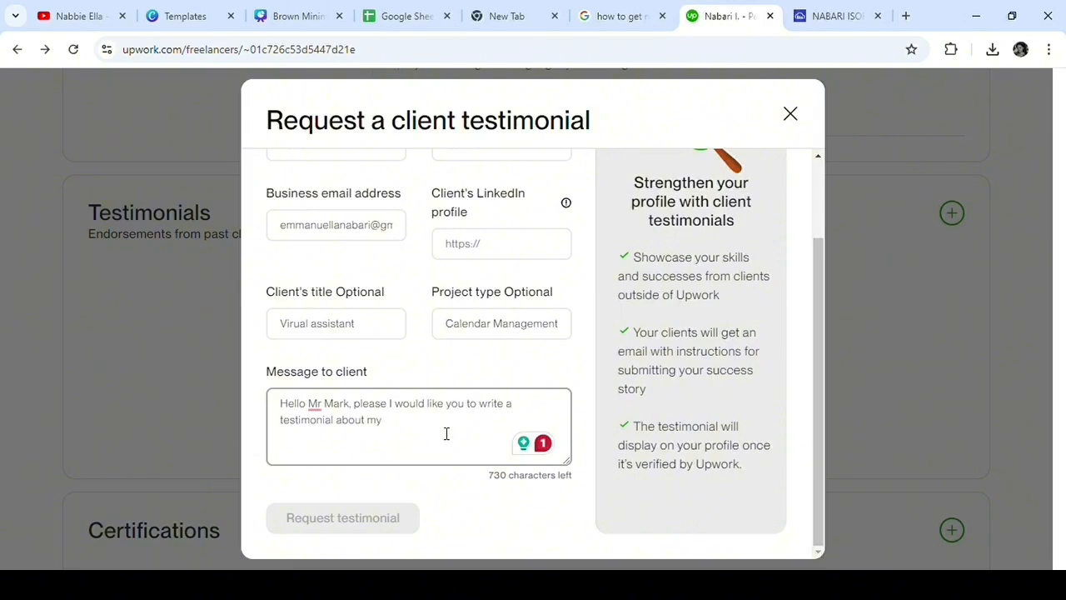
pyautogui.write(' services t')
pyautogui.hotkey('ctrl', 'BackSpace')
pyautogui.scroll(1, 427, 449)
pyautogui.click(511, 331)
pyautogui.scroll(-1, 513, 332)
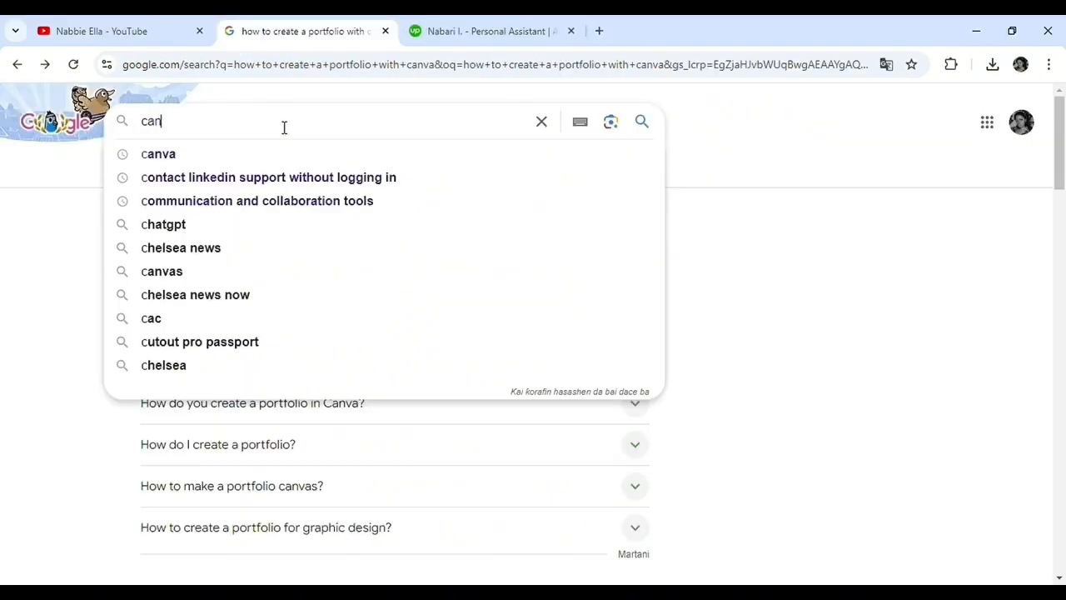
# Step: Search Google for "canva" and switch to the Canva website from the results
pyautogui.write('va')
pyautogui.press('Return')
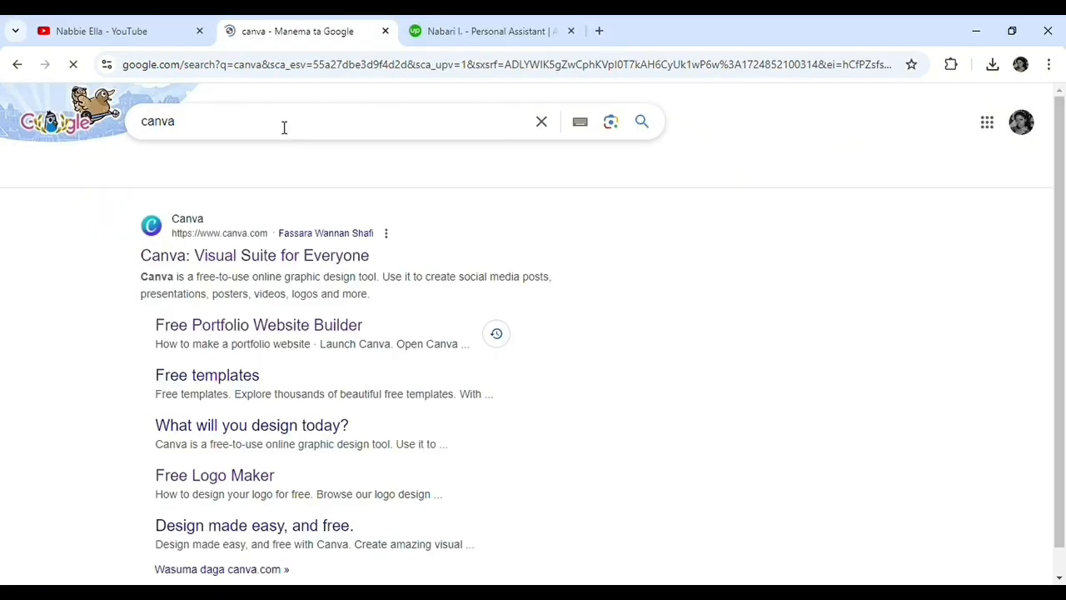
pyautogui.click(329, 268)
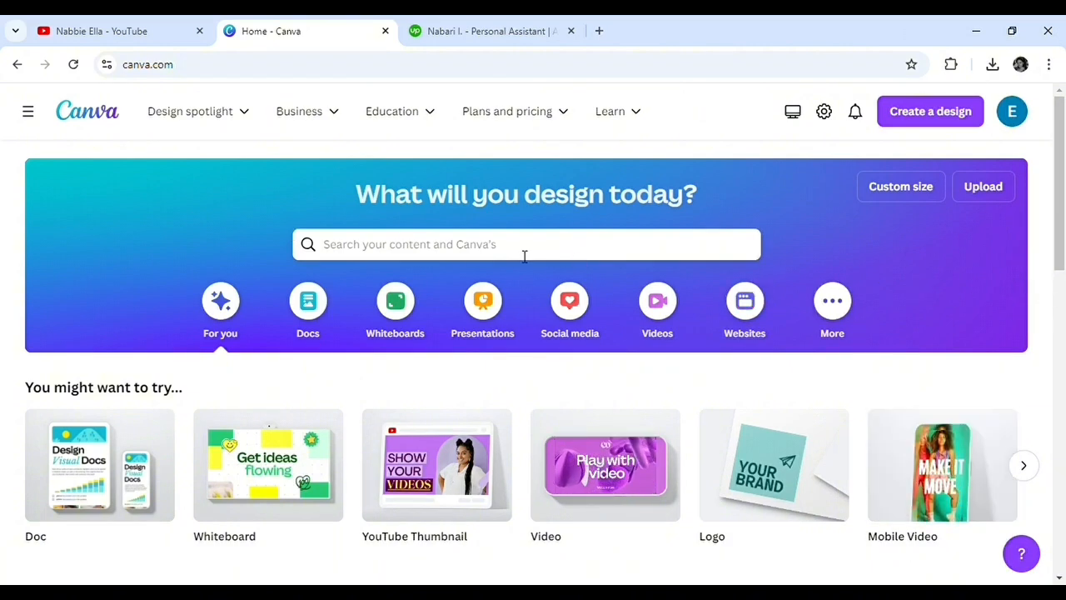
# Step: Search Canva for "portfolio maker" and browse the matching designs and templates
pyautogui.click(354, 246)
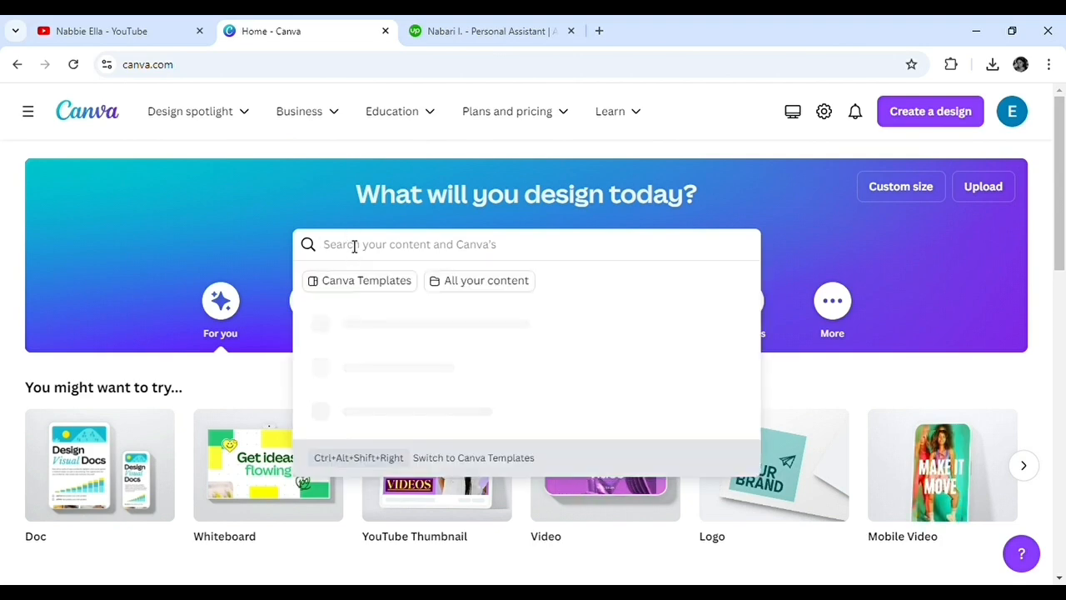
pyautogui.write('po')
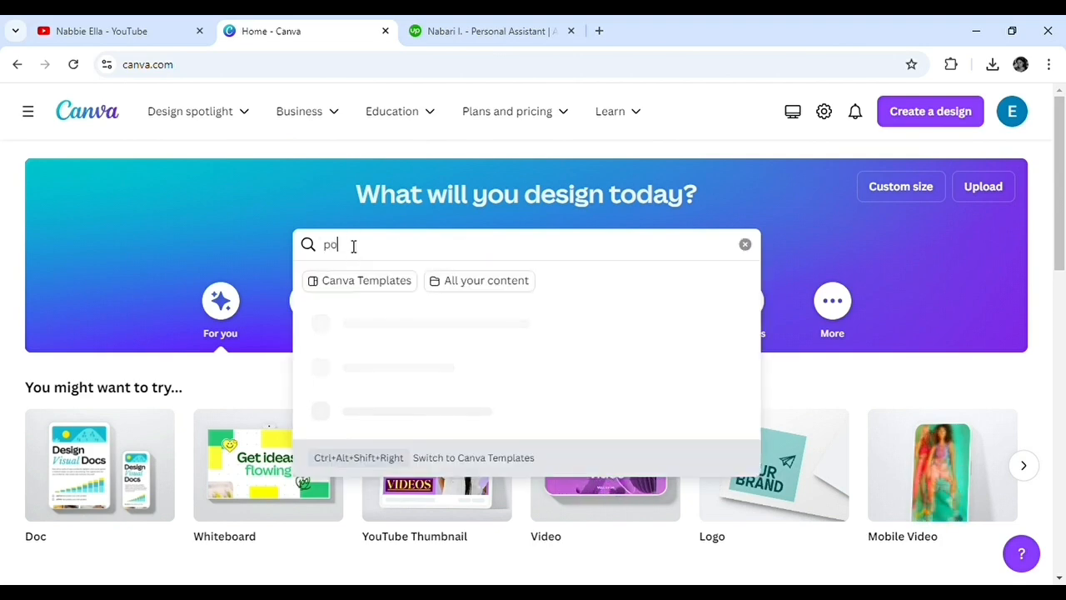
pyautogui.write('rt')
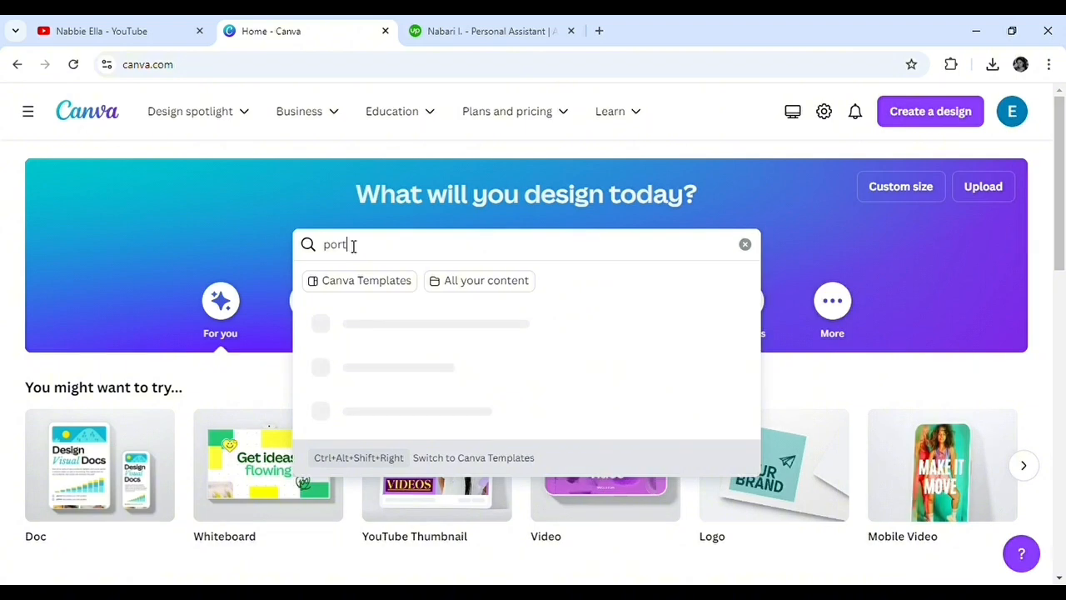
pyautogui.write('folio ')
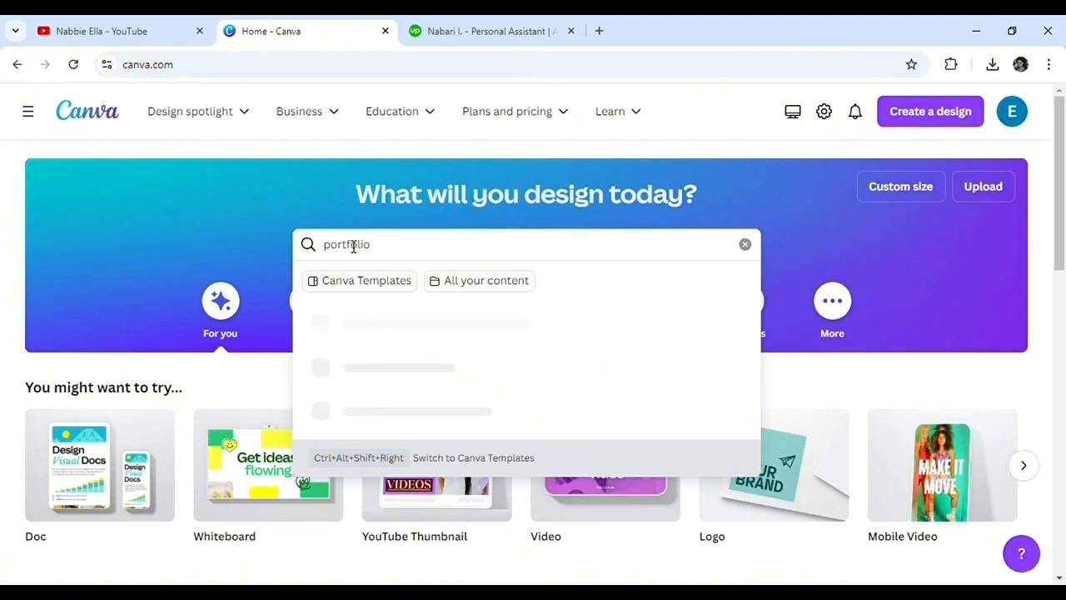
pyautogui.write('ma')
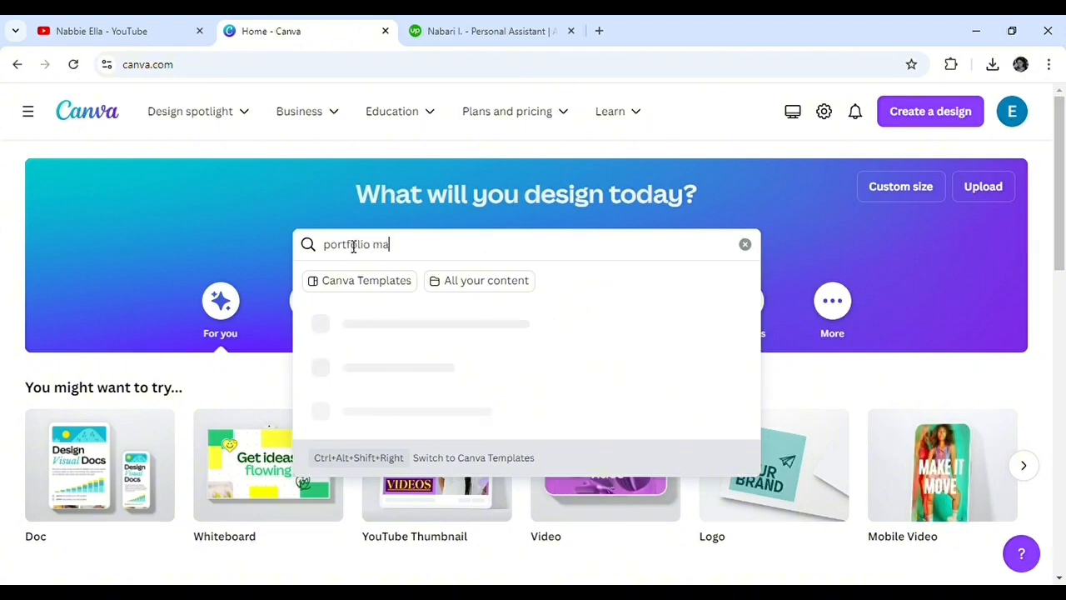
pyautogui.write('ker')
pyautogui.press('Return')
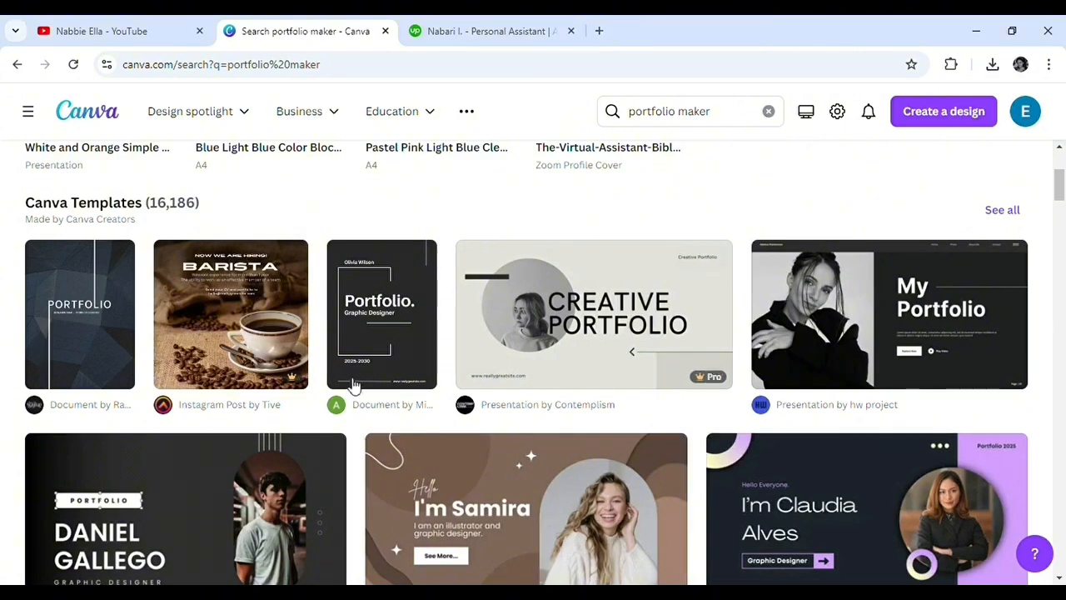
pyautogui.scroll(-3, 391, 491)
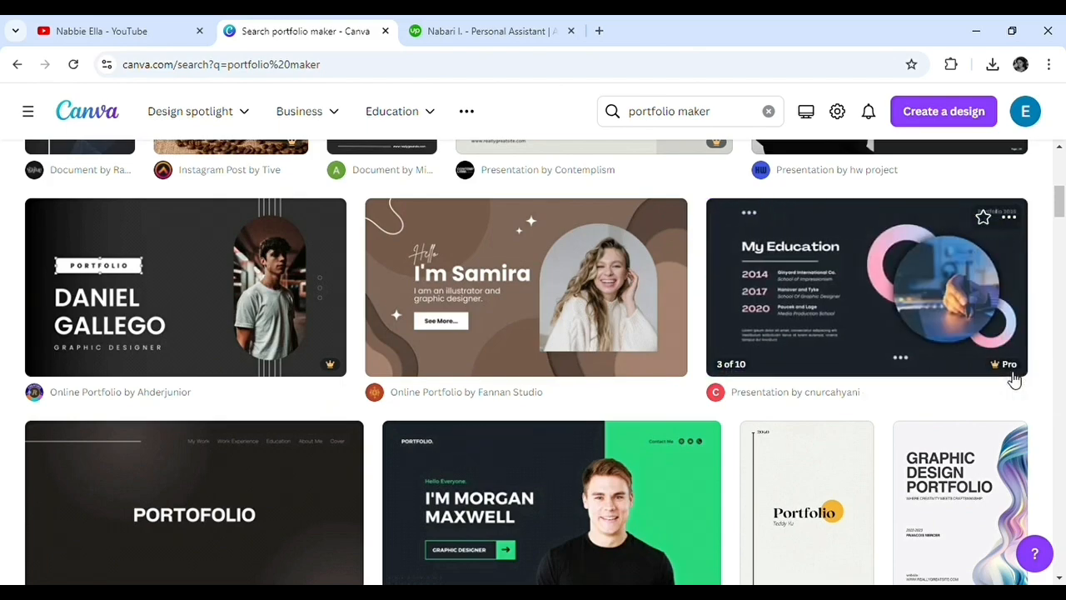
pyautogui.scroll(5, 767, 383)
pyautogui.scroll(1, 767, 383)
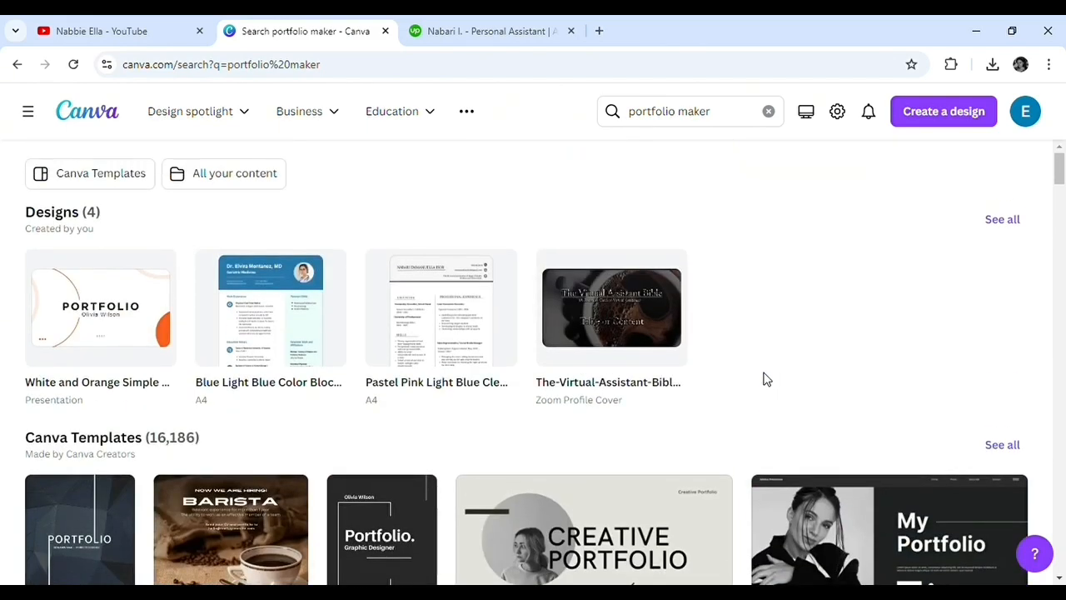
pyautogui.scroll(-3, 355, 388)
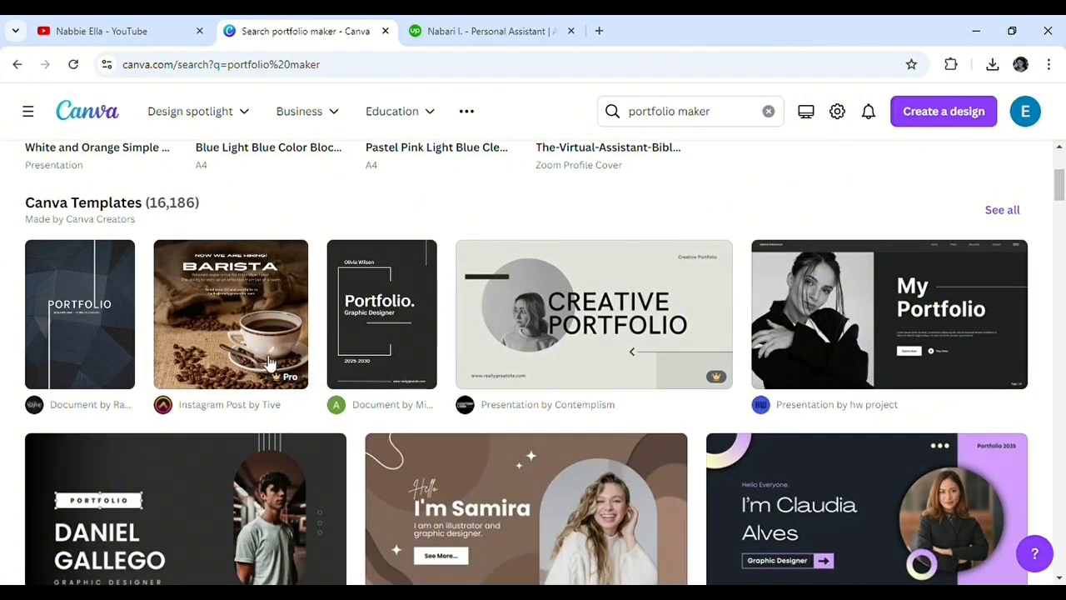
# Step: Choose the Brown Minimalist Portfolio Presentation from the portfolio templates and open it for customization
pyautogui.scroll(3, 222, 330)
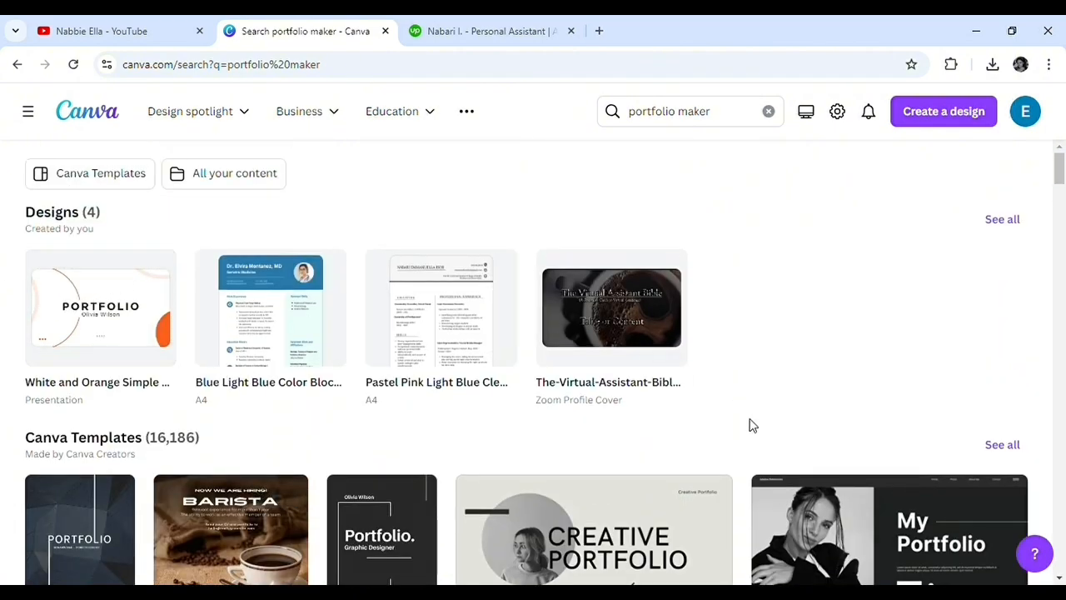
pyautogui.scroll(-2, 515, 446)
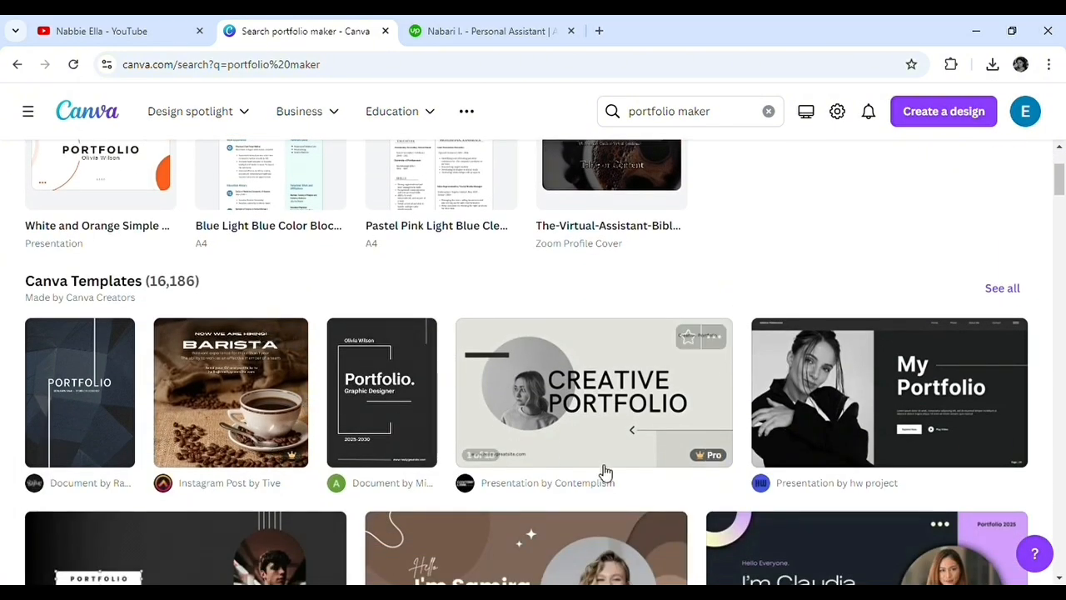
pyautogui.scroll(-4, 357, 455)
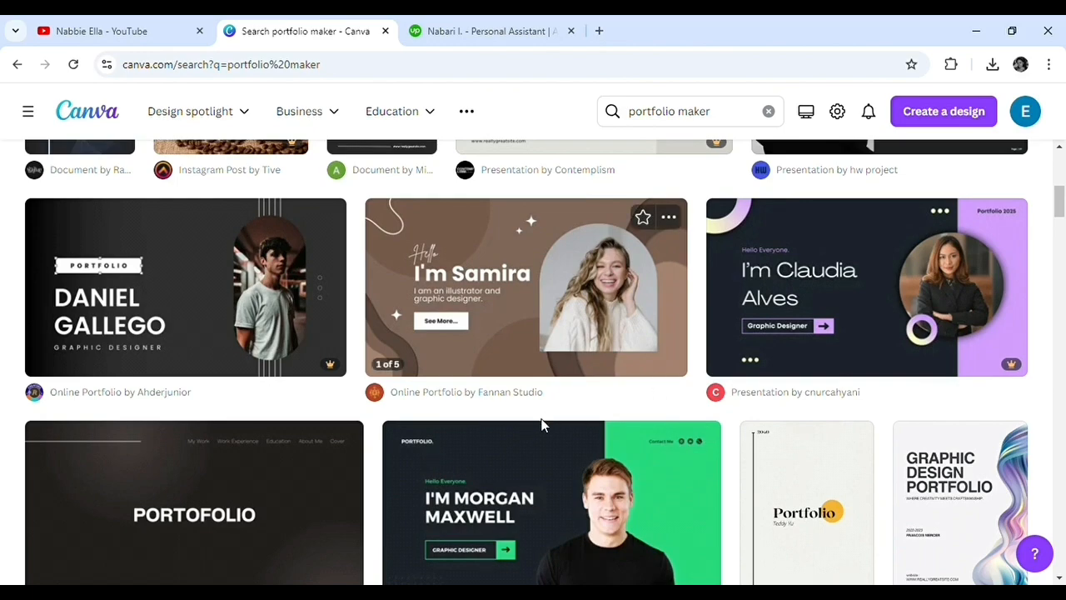
pyautogui.scroll(-5, 541, 427)
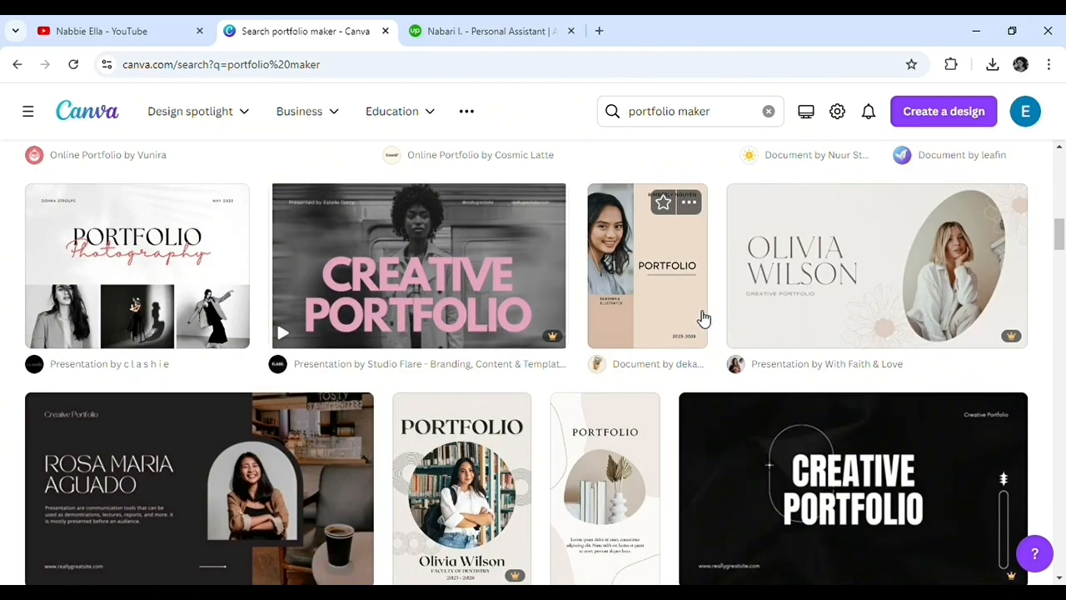
pyautogui.scroll(-3, 380, 457)
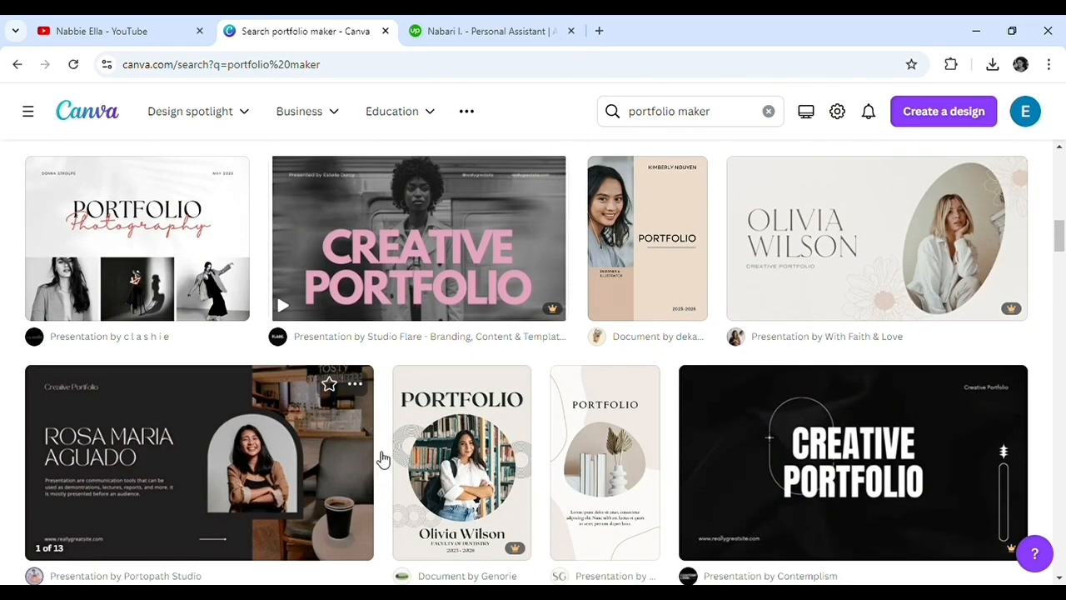
pyautogui.scroll(-10, 552, 297)
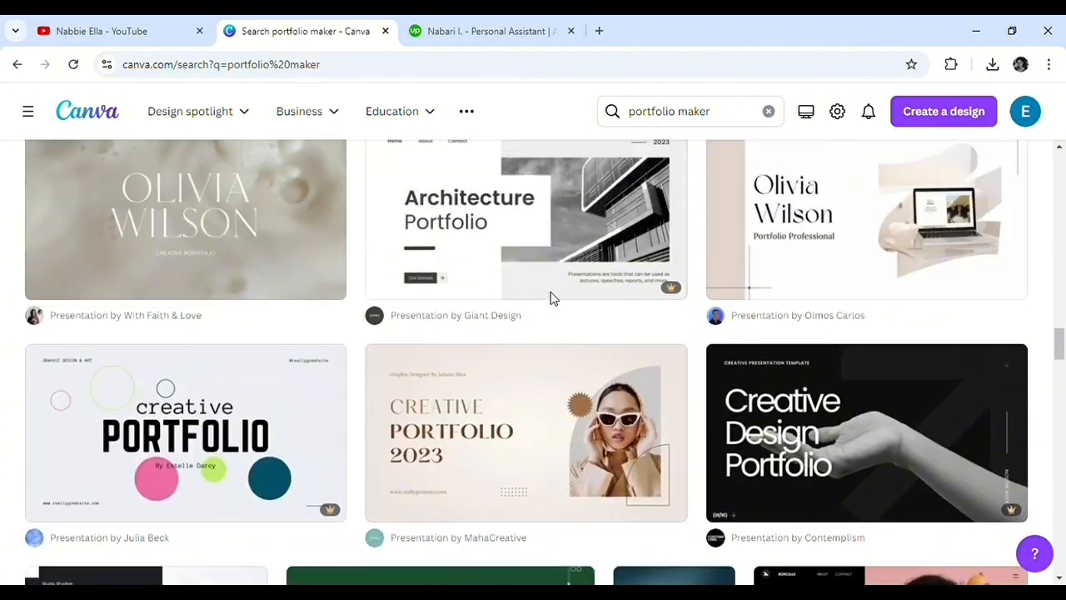
pyautogui.click(541, 369)
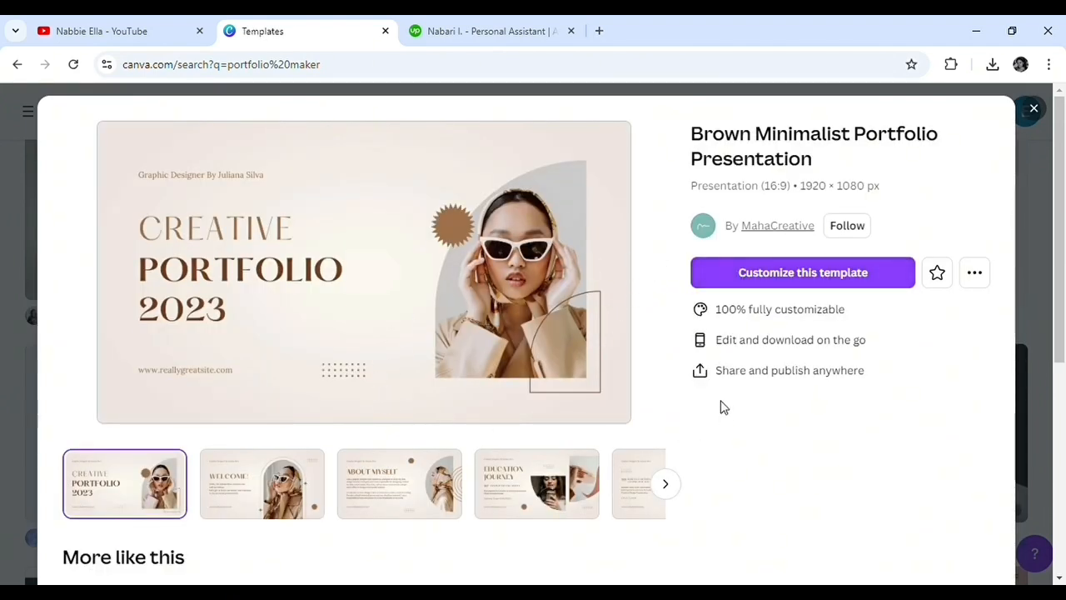
pyautogui.click(856, 290)
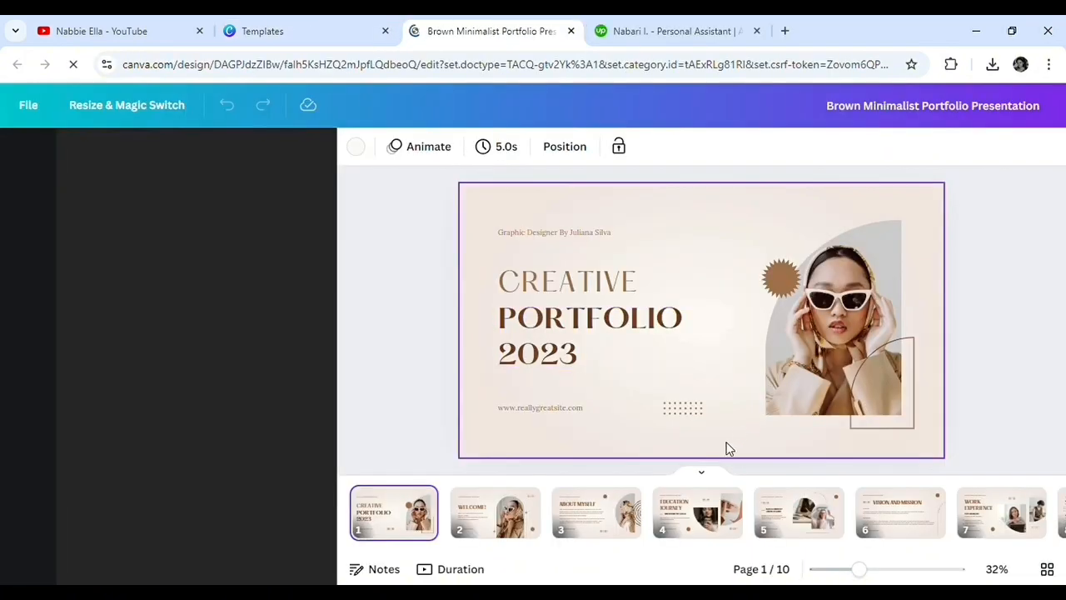
# Step: Delete the graphic designer byline and the website address from the cover page
pyautogui.doubleClick(580, 233)
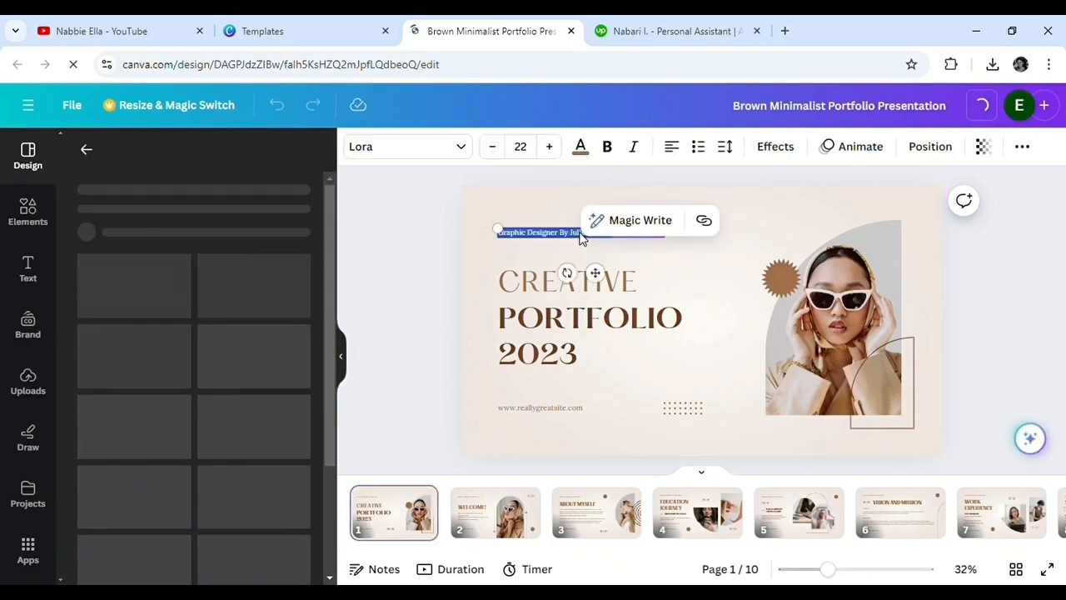
pyautogui.press('BackSpace')
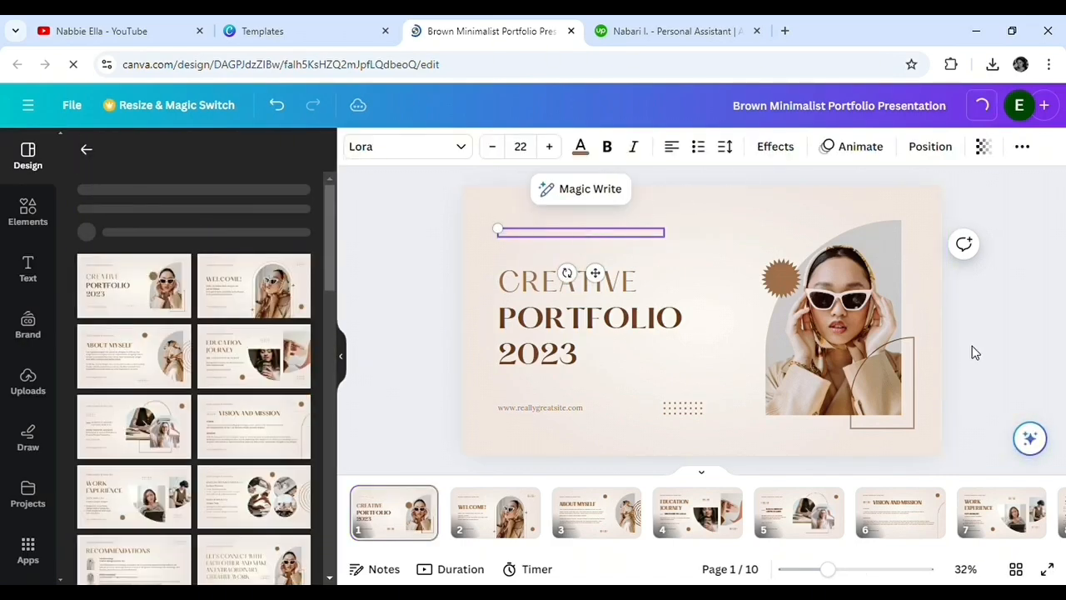
pyautogui.doubleClick(557, 411)
pyautogui.press('BackSpace')
pyautogui.click(683, 407)
# Step: Delete the sample woman's photo on the cover page while keeping its frame
pyautogui.click(849, 293)
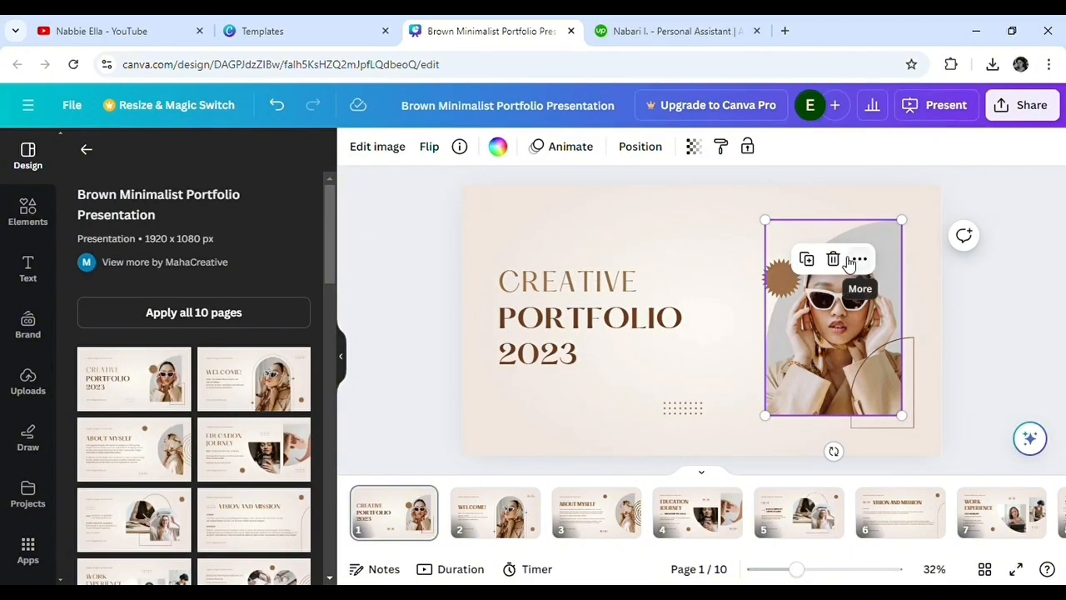
pyautogui.click(842, 260)
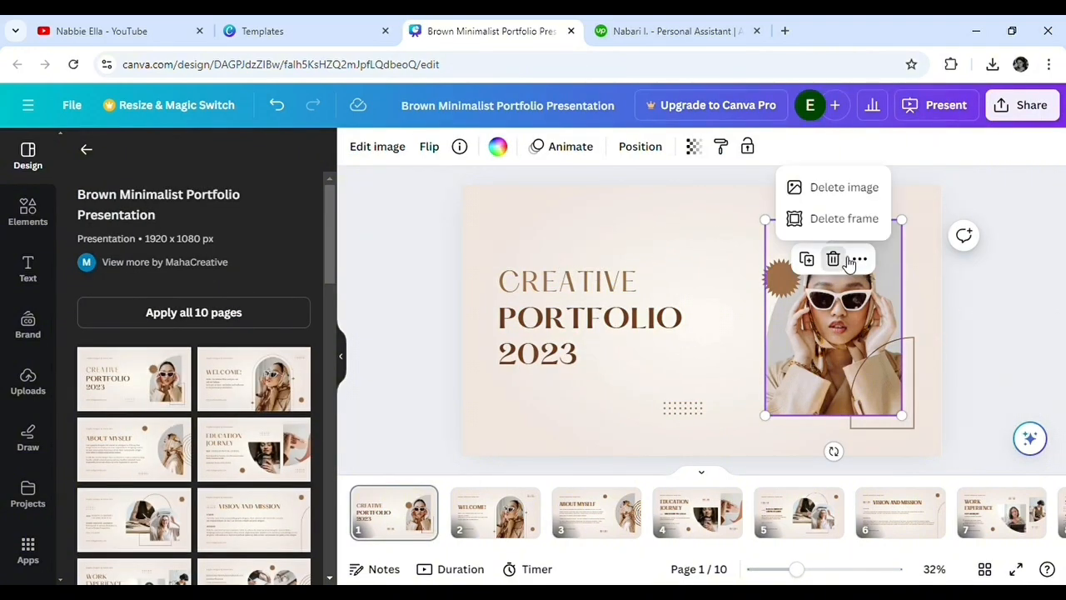
pyautogui.click(845, 191)
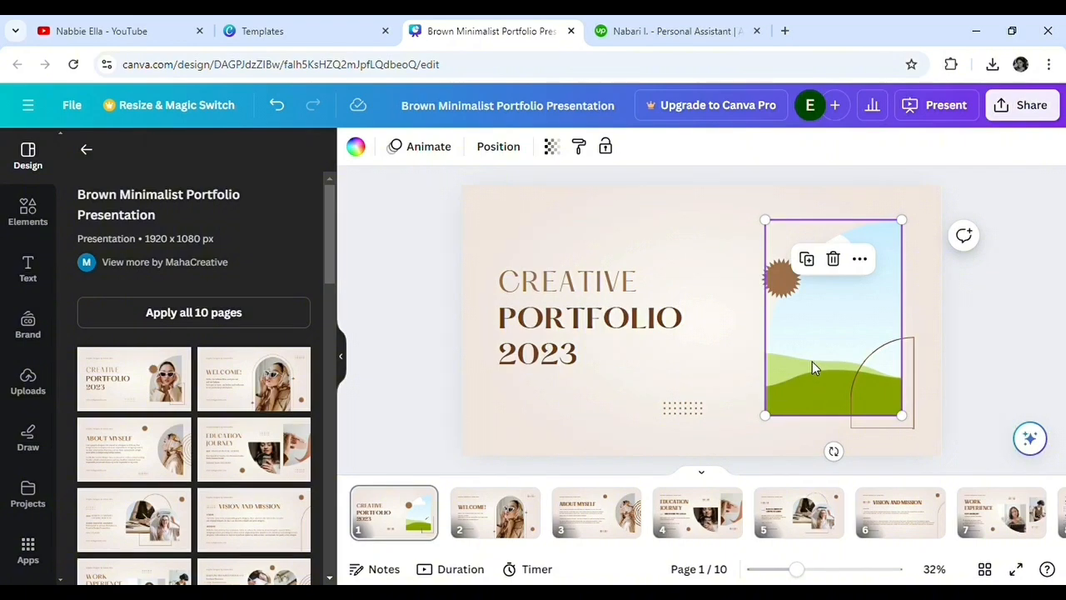
# Step: Add the first uploaded transparent-background portrait to the cover page and move it over the empty picture frame
pyautogui.scroll(-1, 105, 344)
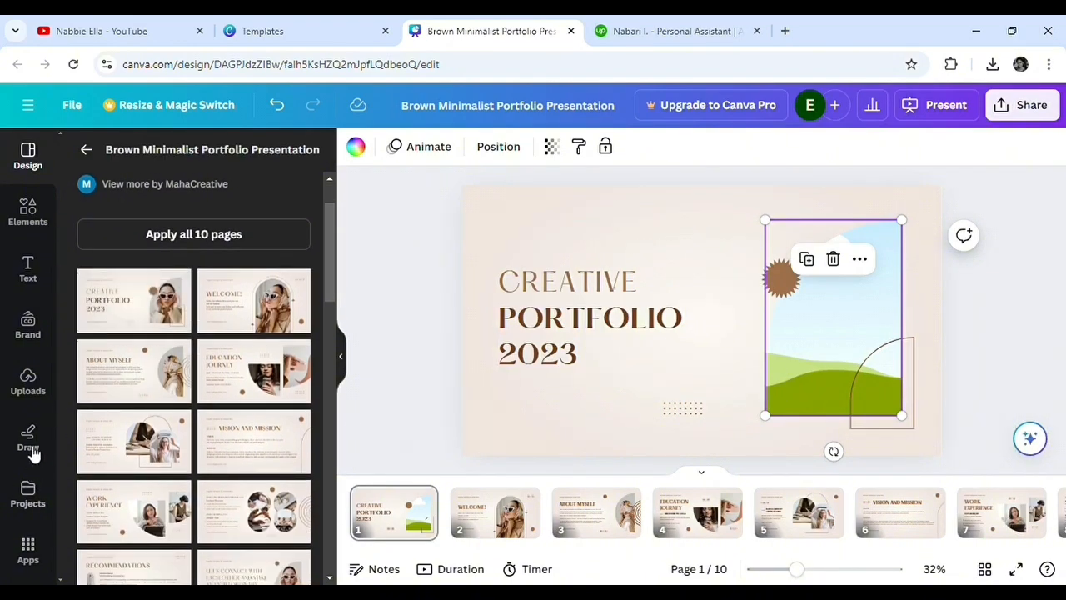
pyautogui.click(35, 388)
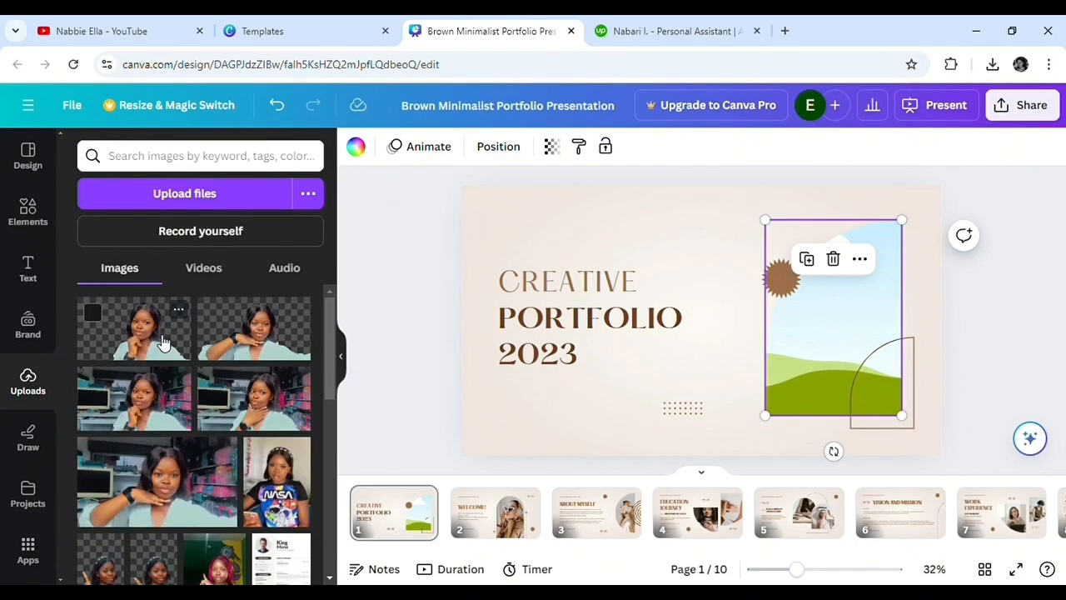
pyautogui.click(164, 343)
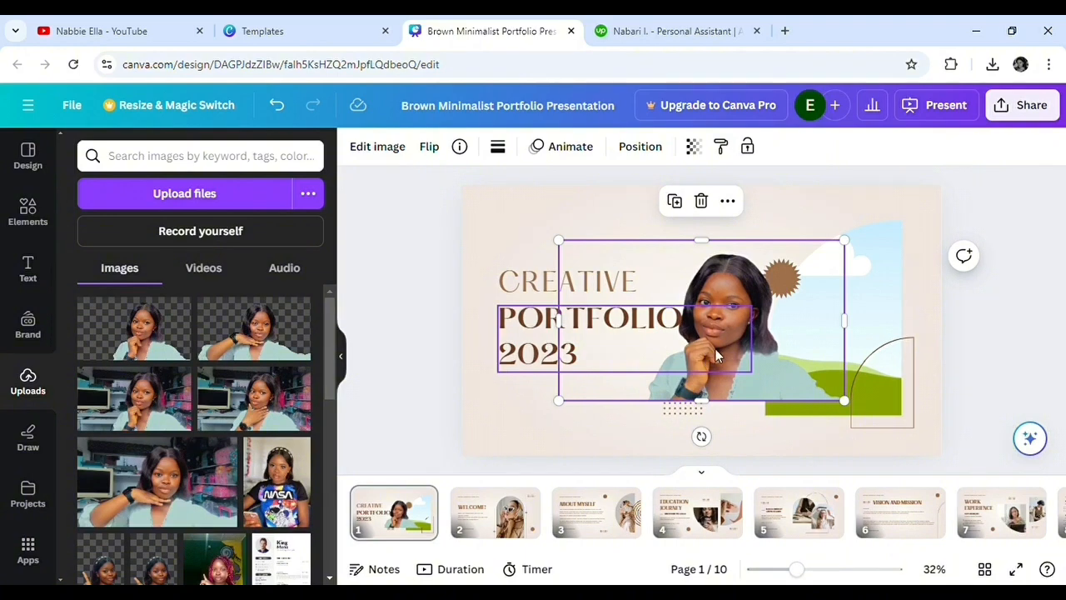
pyautogui.moveTo(788, 325); pyautogui.dragTo(822, 335)
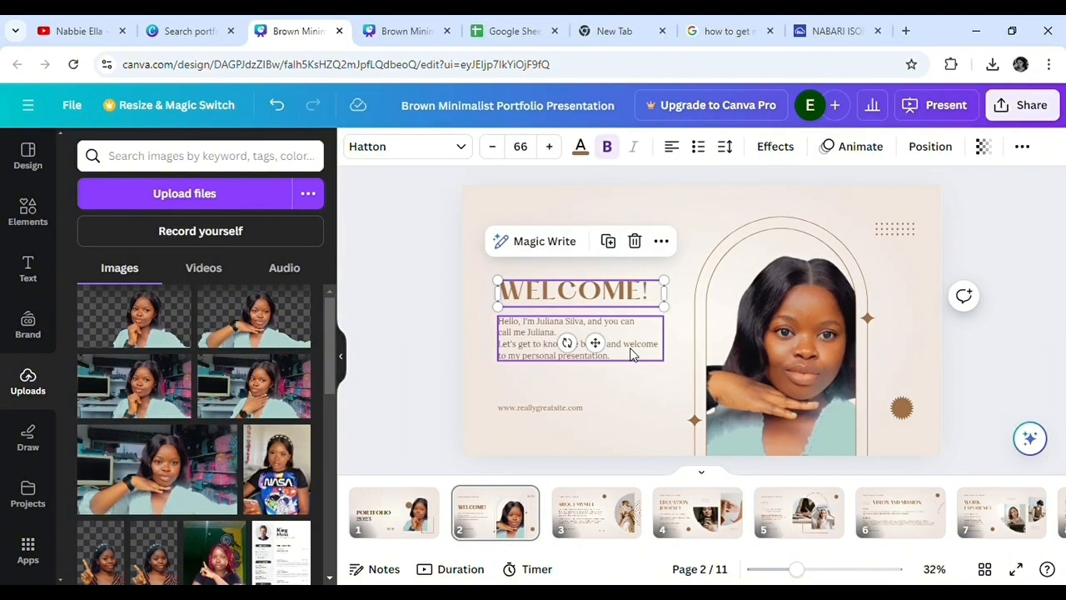
# Step: Review the template's pages 3 to 10, from About Myself through Recommendations to the closing contact page
pyautogui.click(591, 528)
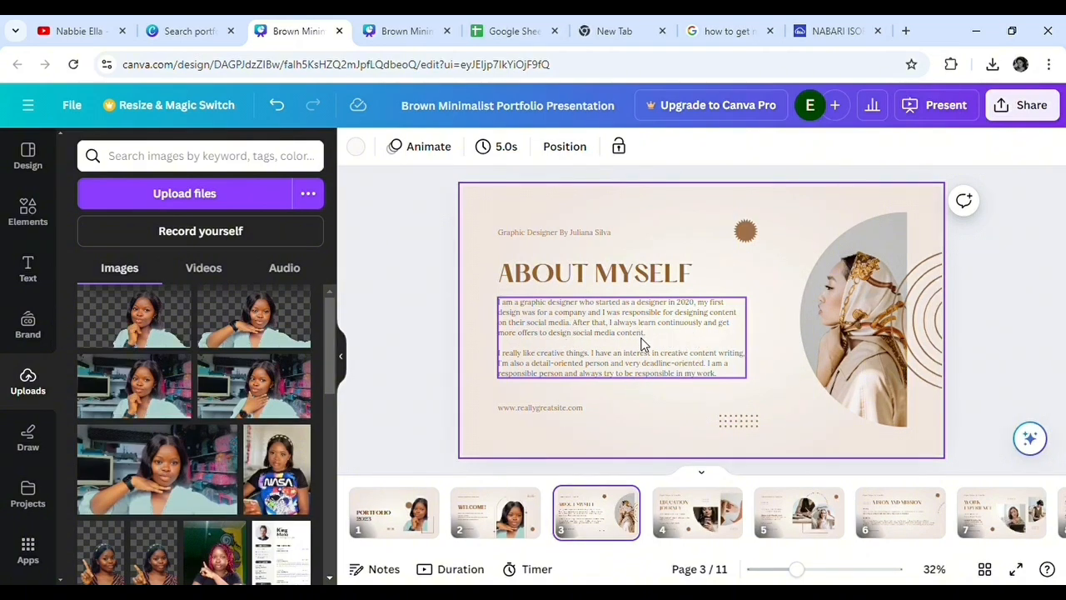
pyautogui.click(703, 512)
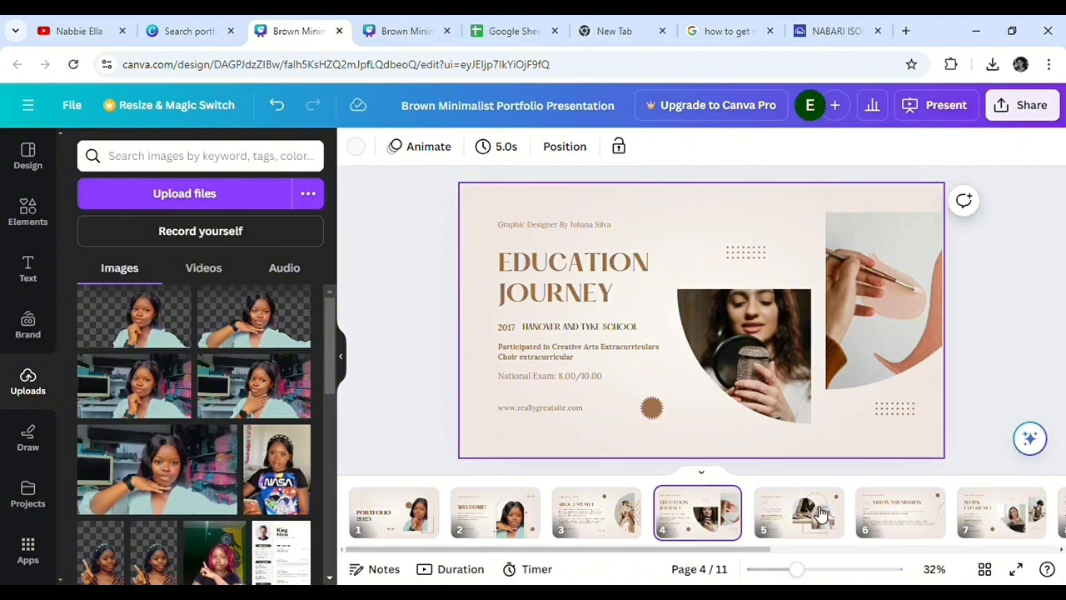
pyautogui.click(820, 514)
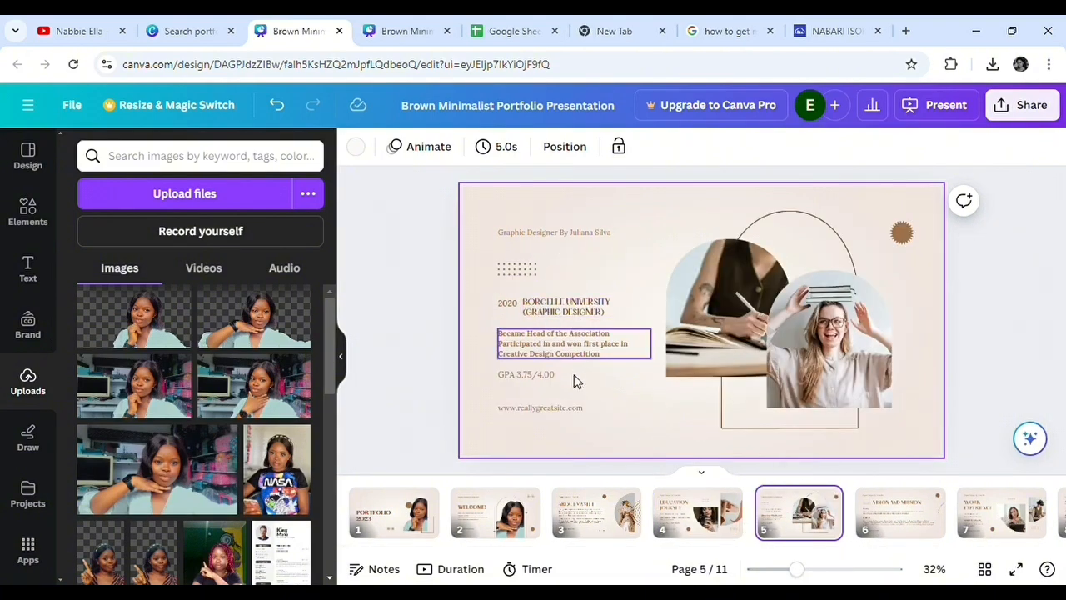
pyautogui.click(890, 531)
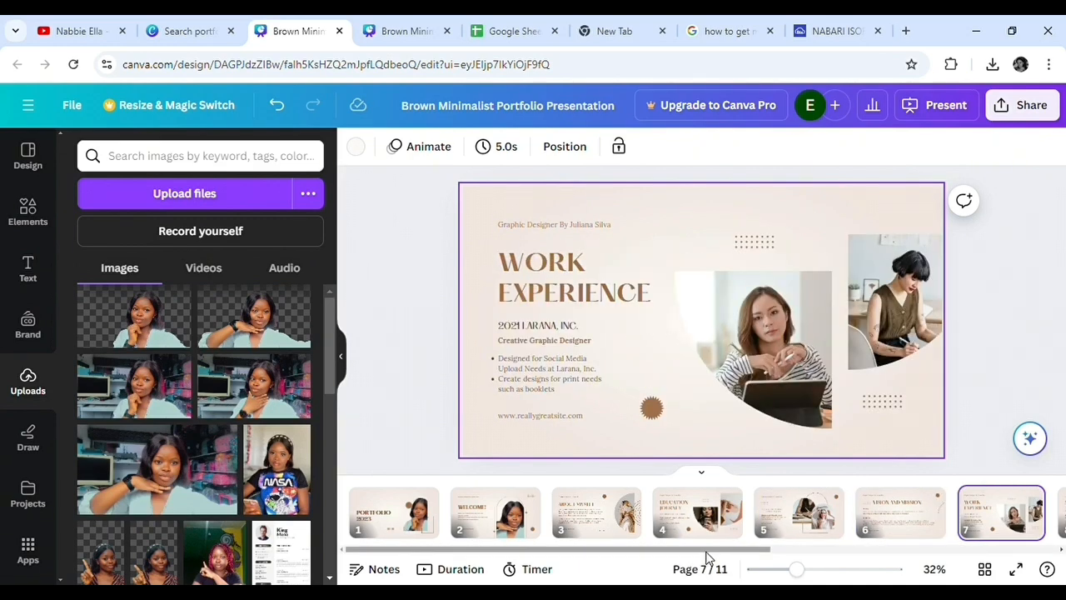
pyautogui.moveTo(711, 551); pyautogui.dragTo(906, 557)
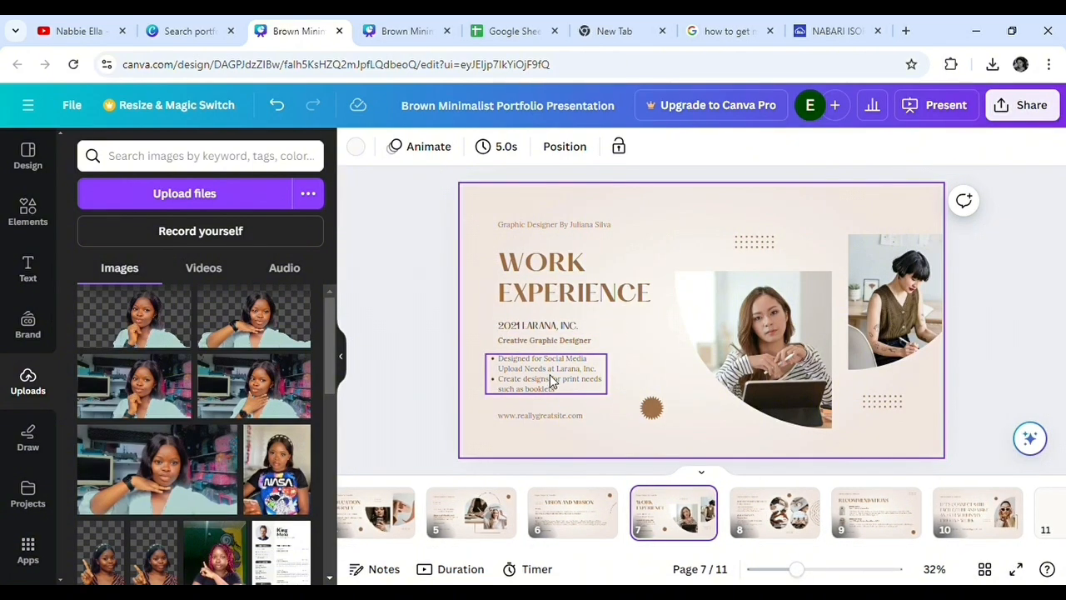
pyautogui.click(772, 518)
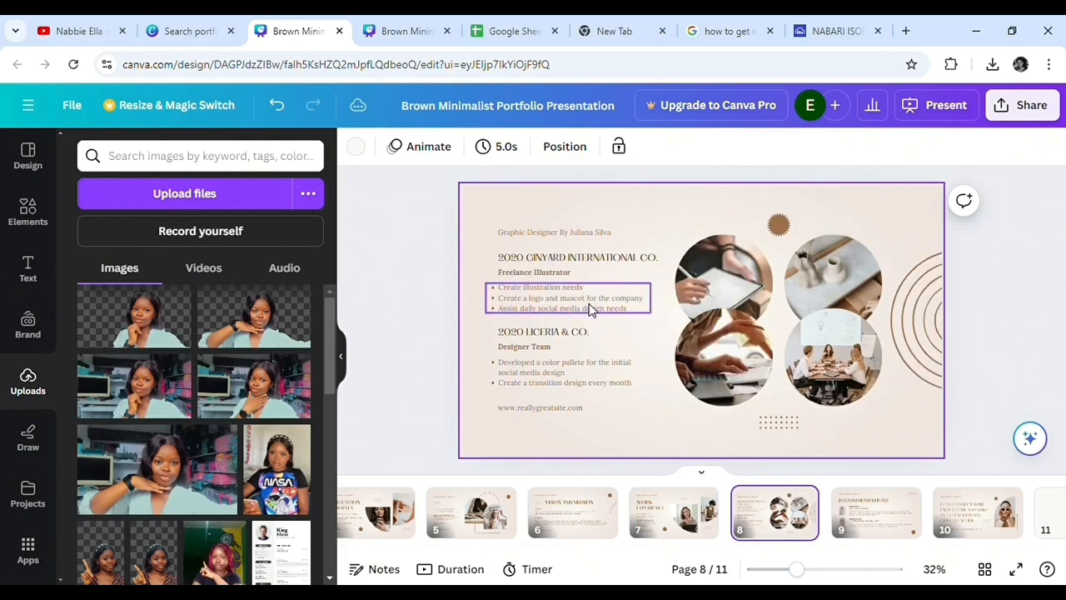
pyautogui.click(878, 514)
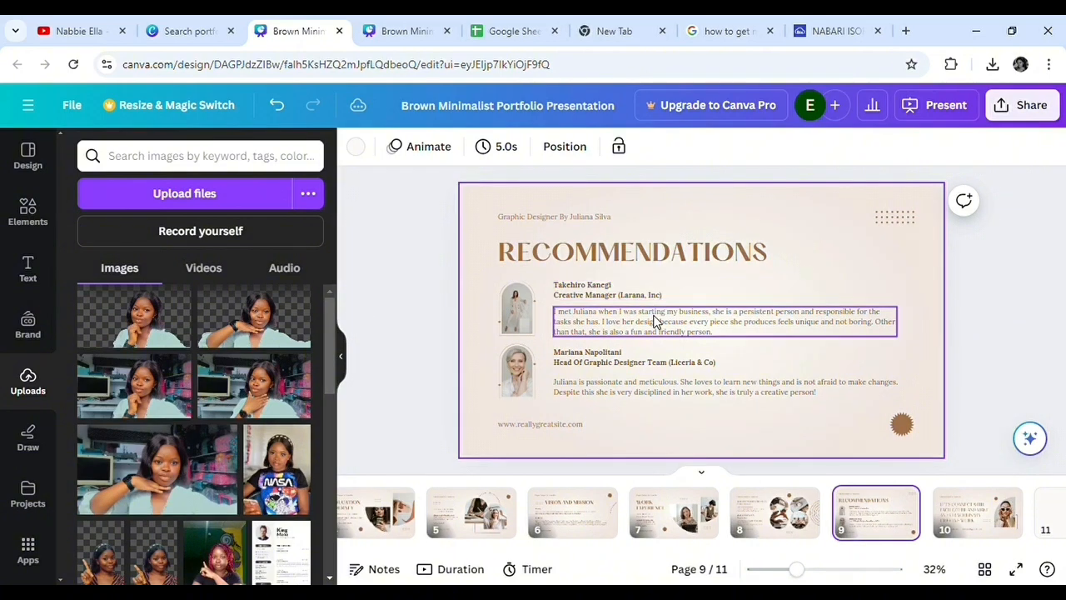
pyautogui.click(997, 525)
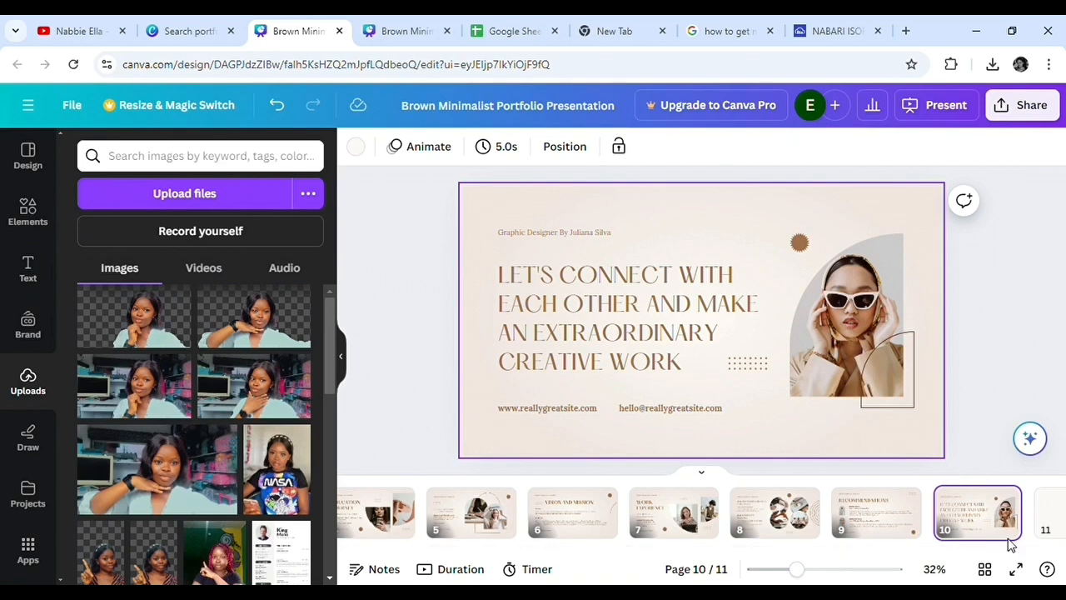
# Step: Add a blank page at the end of the presentation and return to the first pages
pyautogui.hscroll(1, 1022, 553)
pyautogui.hscroll(1, 1022, 554)
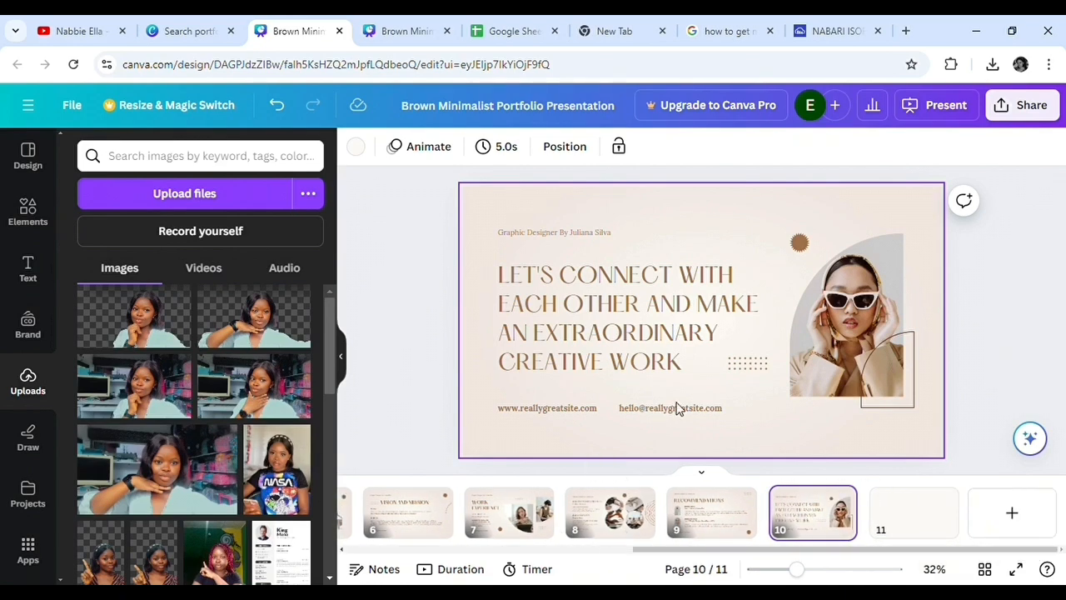
pyautogui.click(1012, 515)
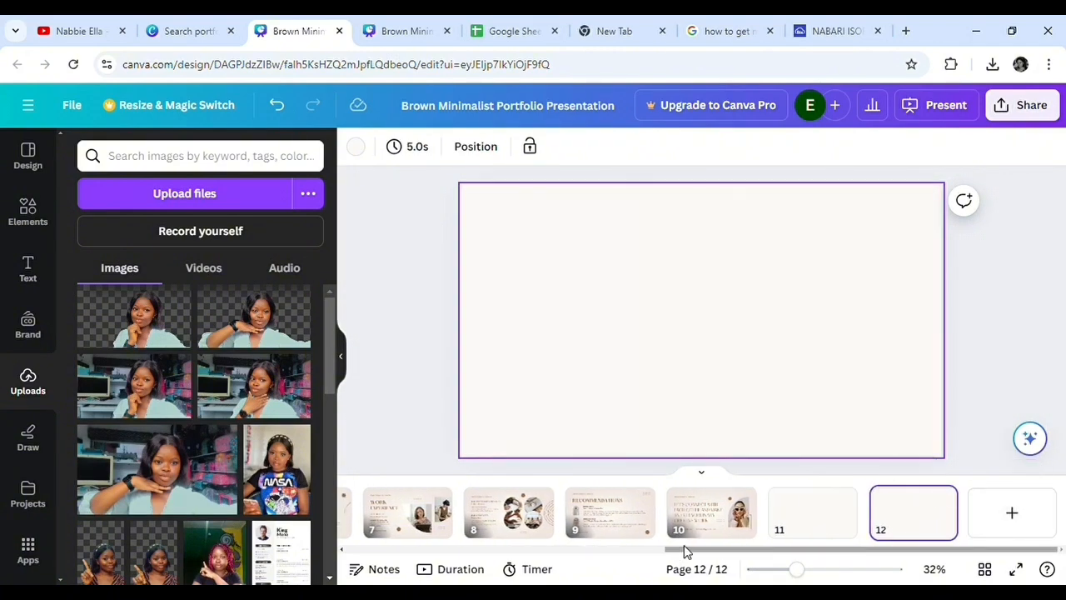
pyautogui.moveTo(673, 550); pyautogui.dragTo(411, 547)
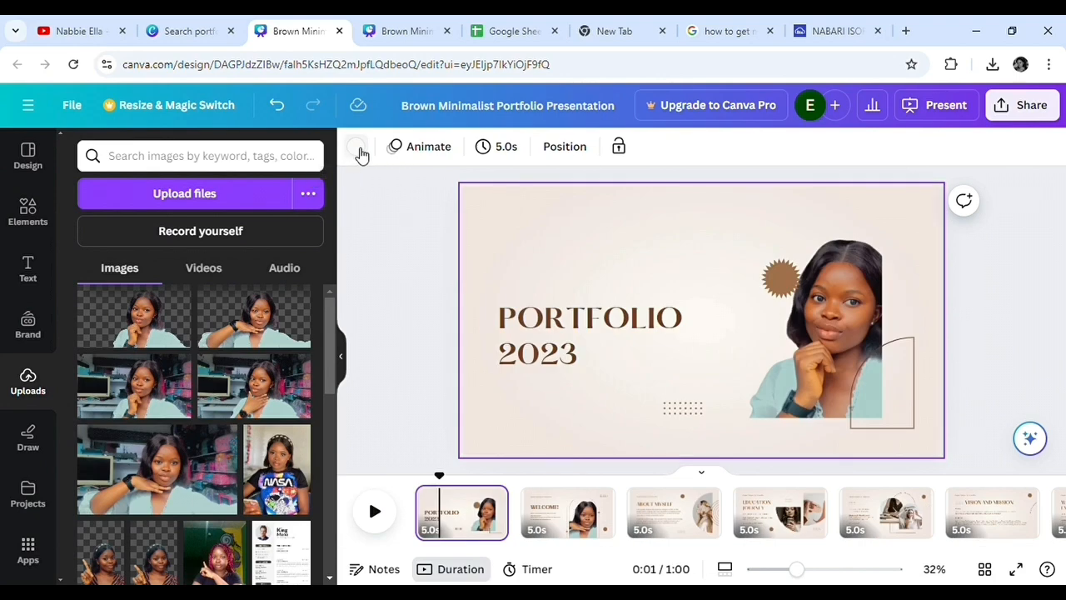
# Step: Try pink, purple and orange backgrounds on the cover page, keep the cream photo color, and go to the Welcome page
pyautogui.click(355, 147)
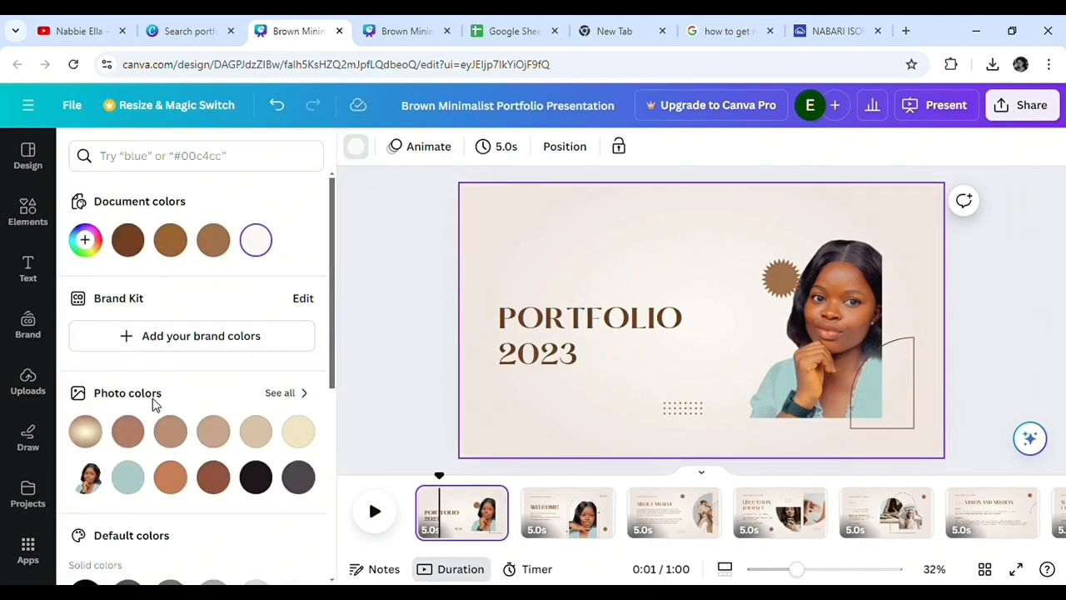
pyautogui.scroll(-3, 175, 433)
pyautogui.click(171, 405)
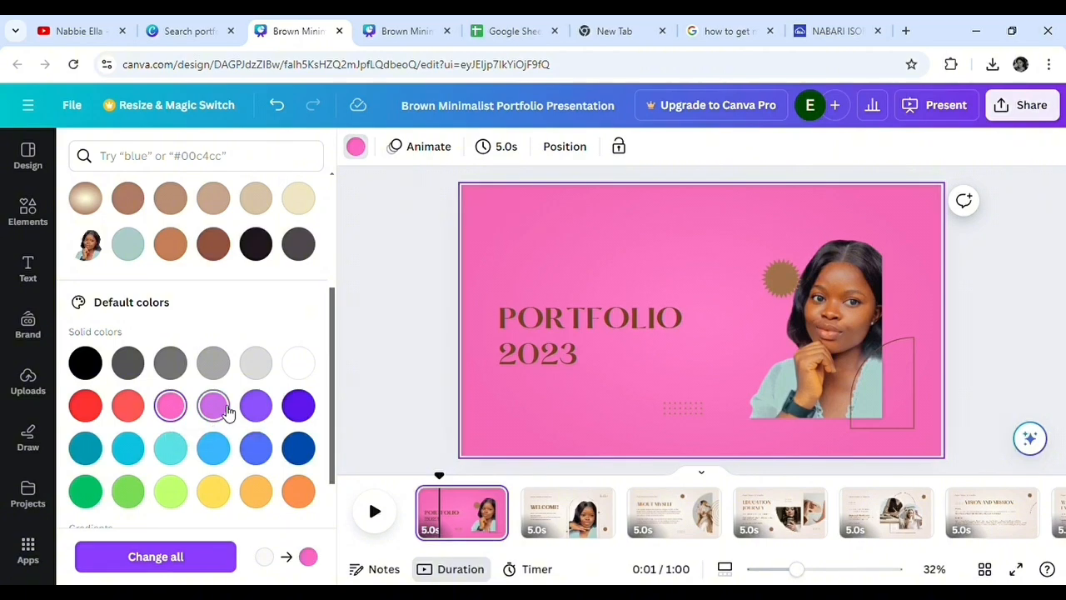
pyautogui.click(213, 405)
pyautogui.click(261, 414)
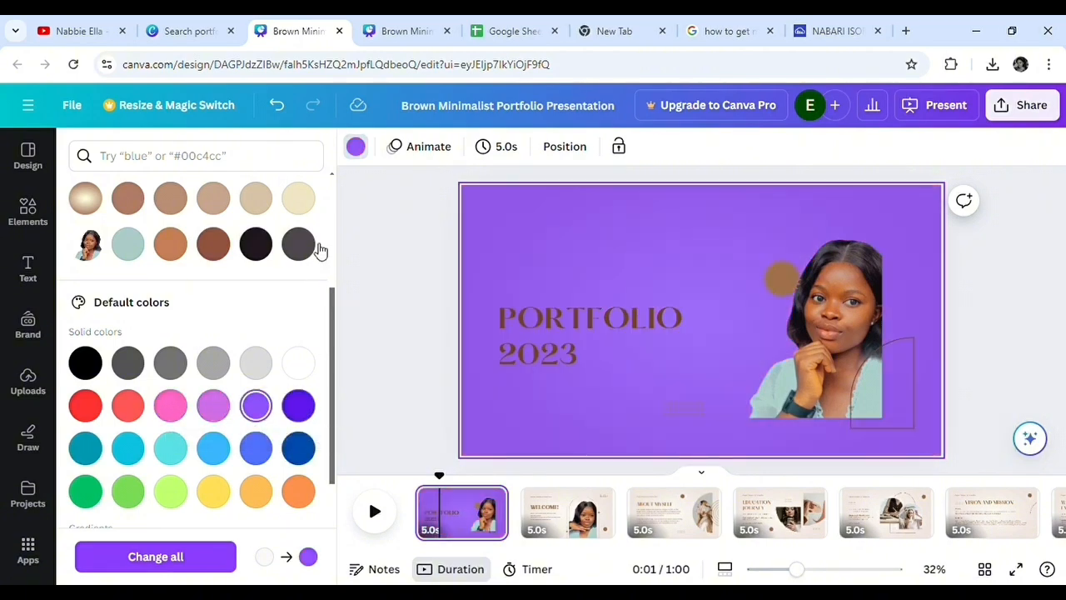
pyautogui.click(303, 203)
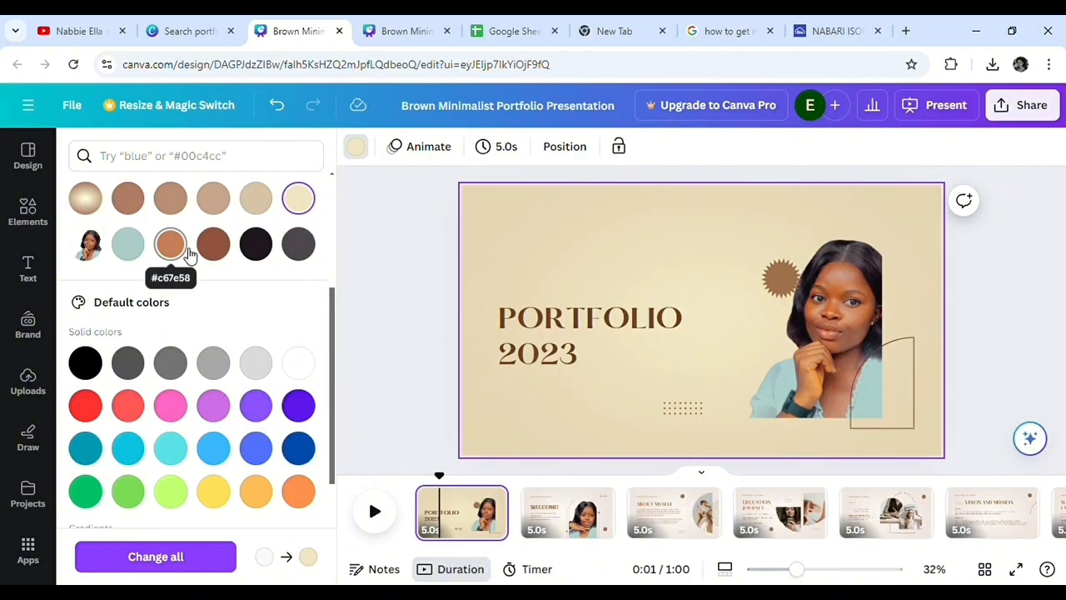
pyautogui.click(187, 253)
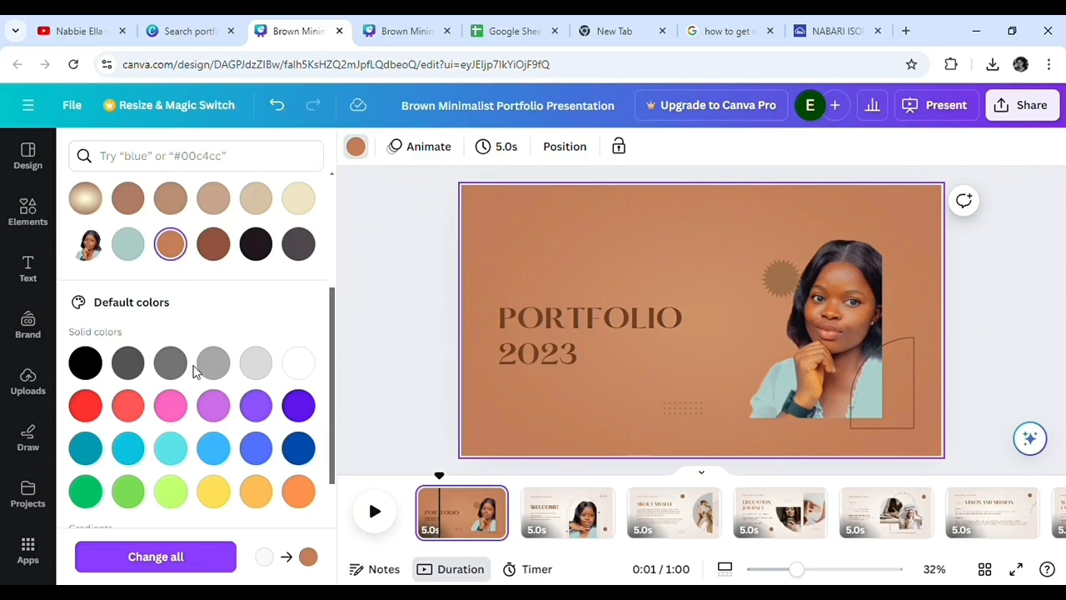
pyautogui.hotkey('ctrl', 'z')
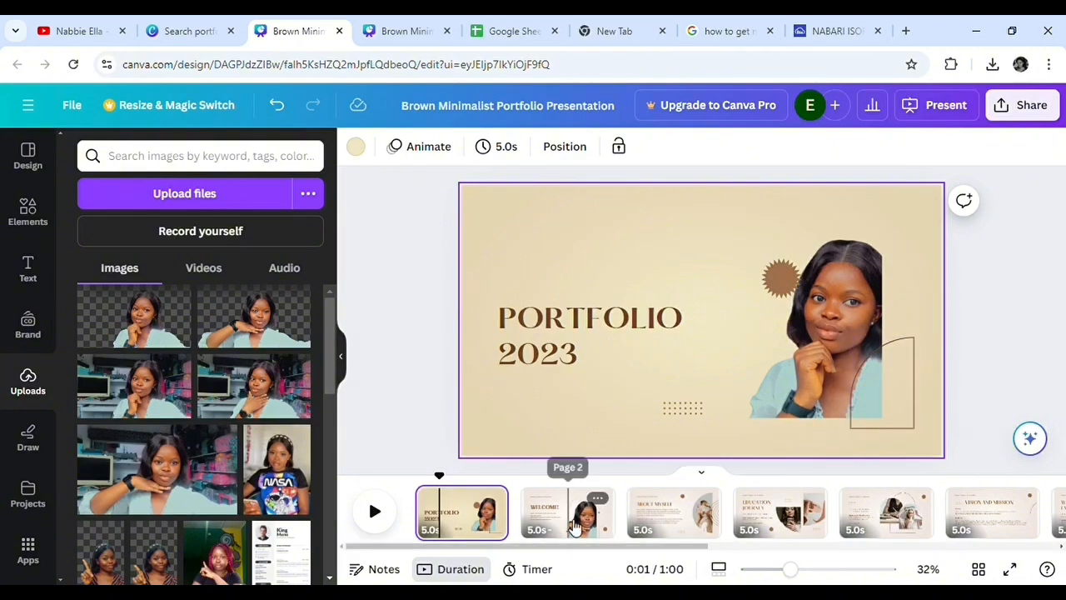
pyautogui.click(574, 524)
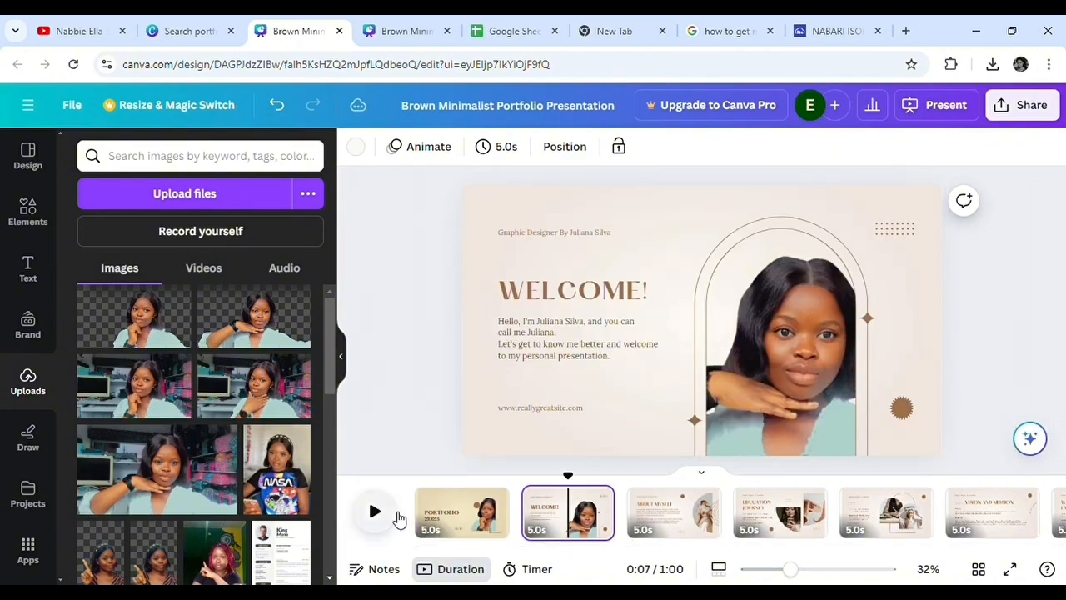
# Step: Return to the cover page and download all pages of the portfolio presentation as an MP4 video
pyautogui.click(375, 511)
pyautogui.click(442, 527)
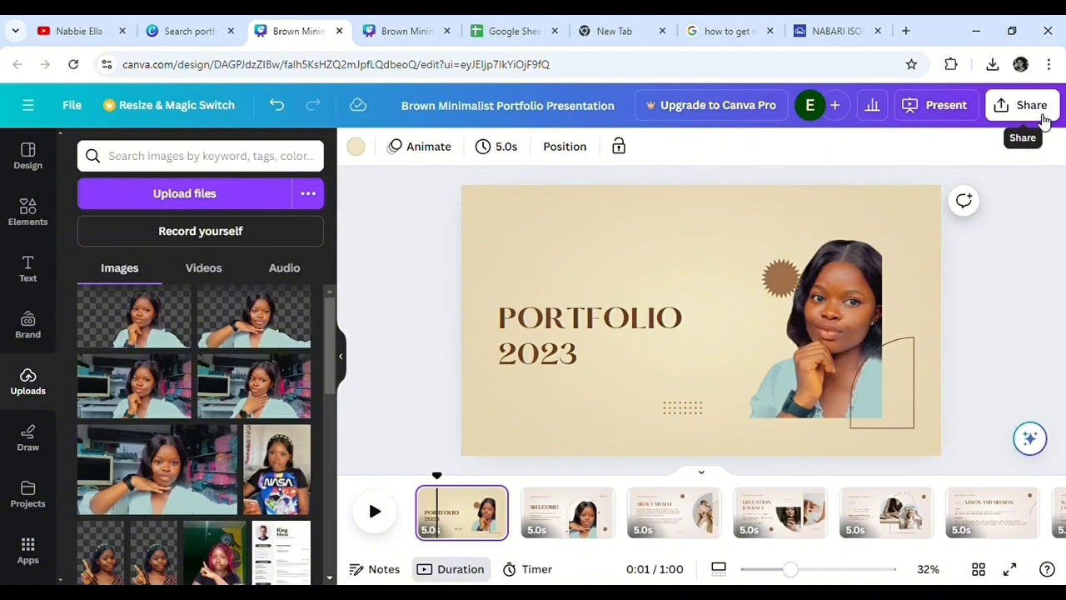
pyautogui.click(1038, 121)
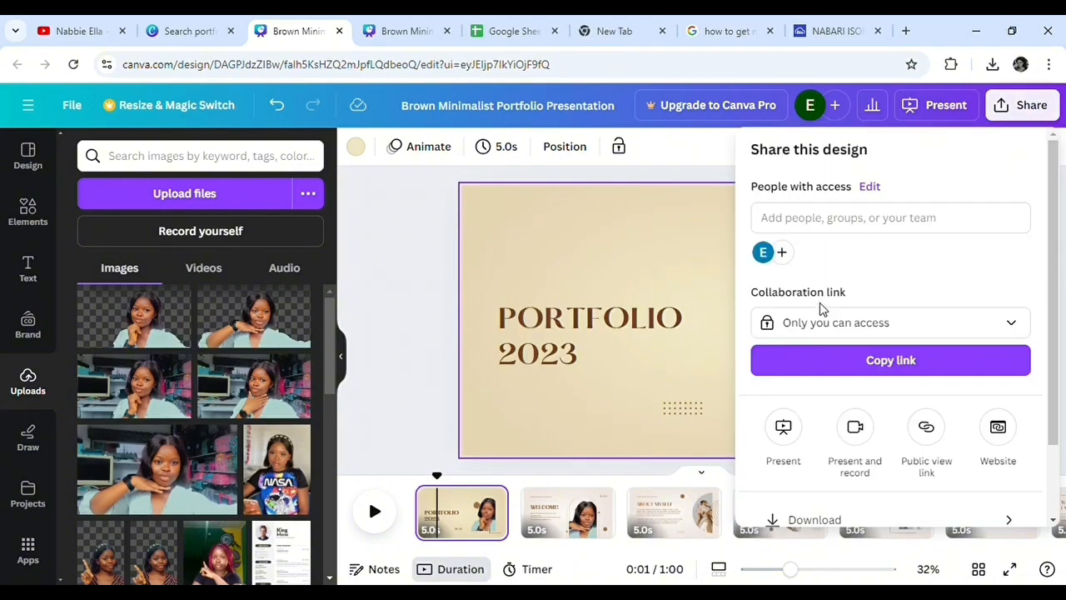
pyautogui.scroll(-2, 820, 312)
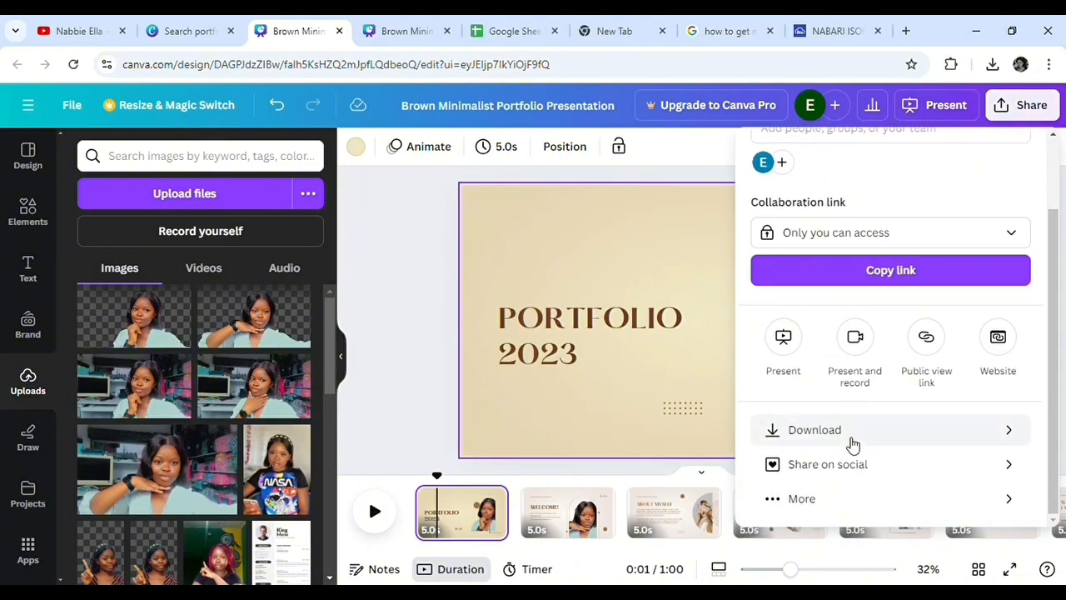
pyautogui.click(853, 446)
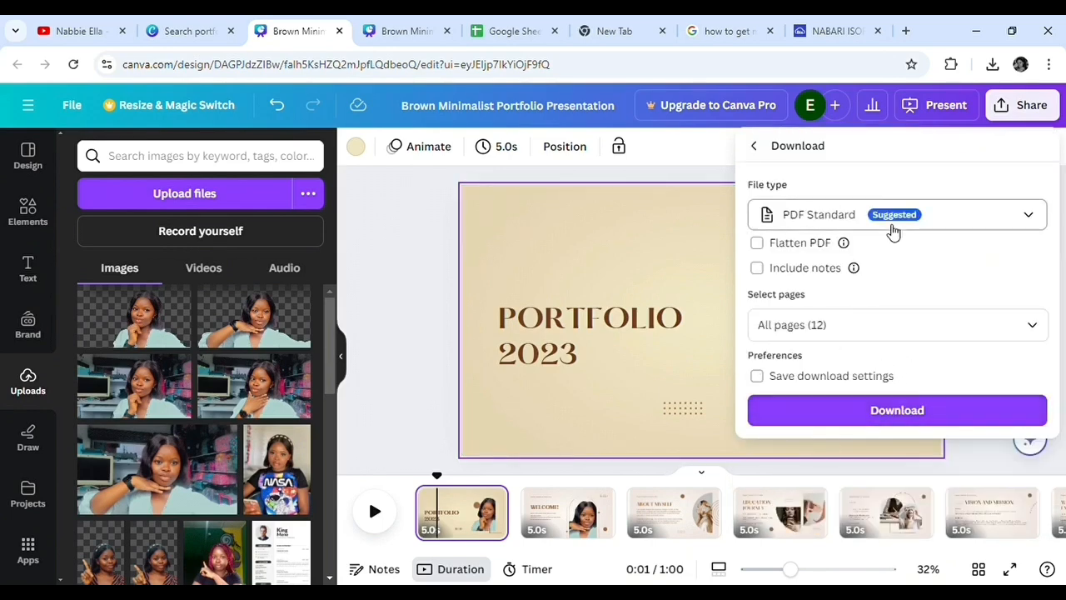
pyautogui.click(966, 218)
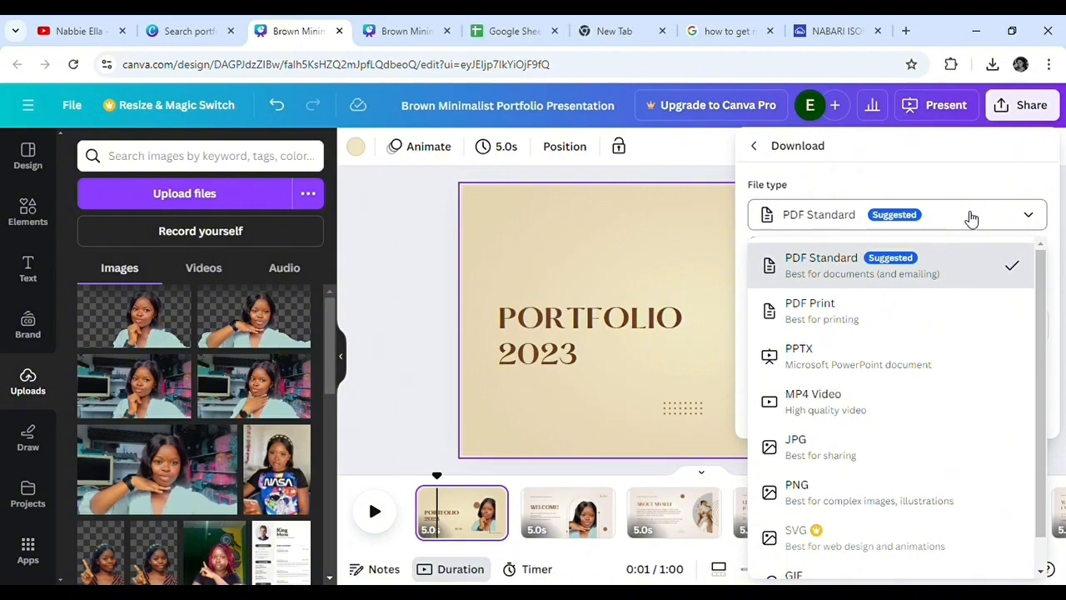
pyautogui.click(841, 414)
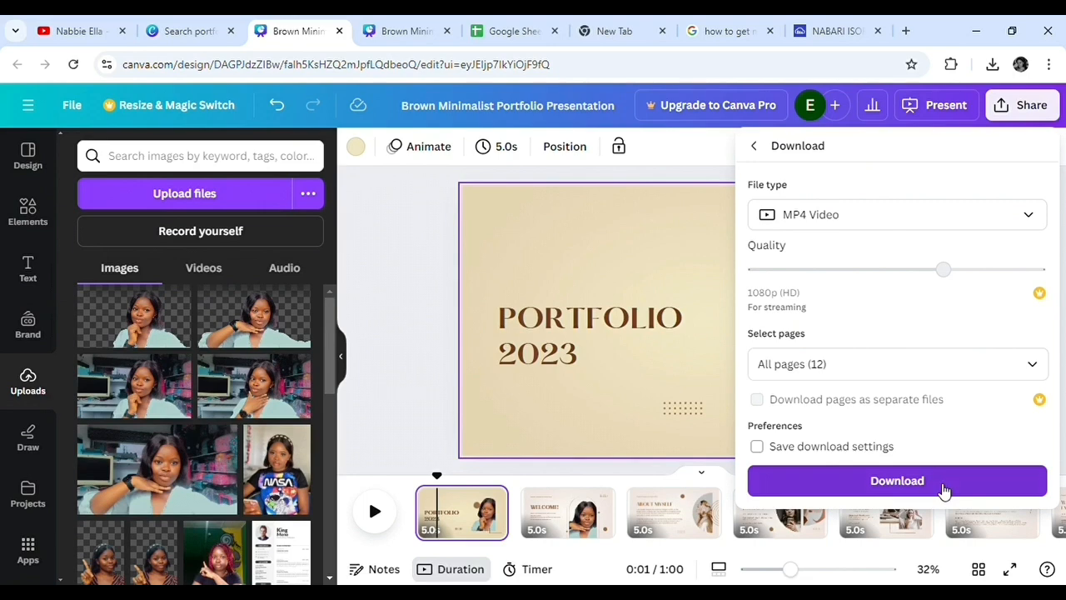
pyautogui.click(897, 480)
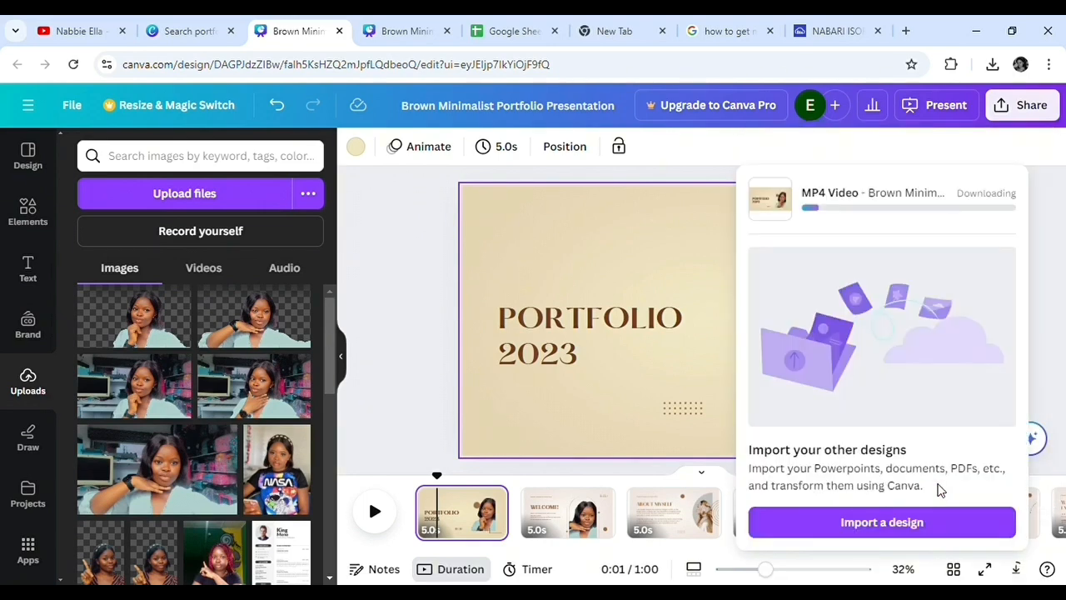